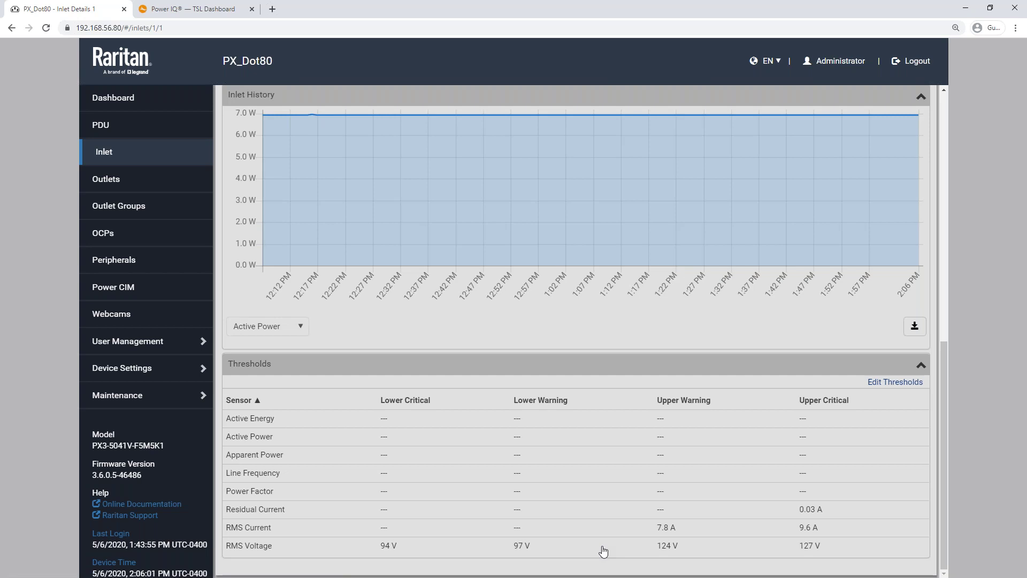
Step: Open the inlet's RMS Voltage thresholds for editing
{"action": "left_click", "coordinate": [602, 551]}
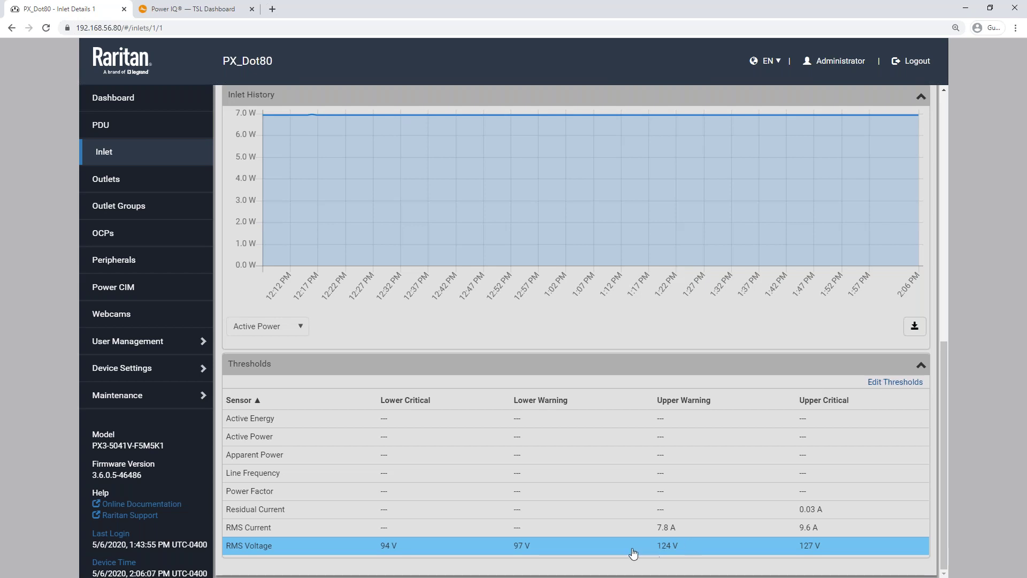
{"action": "right_click", "coordinate": [892, 390]}
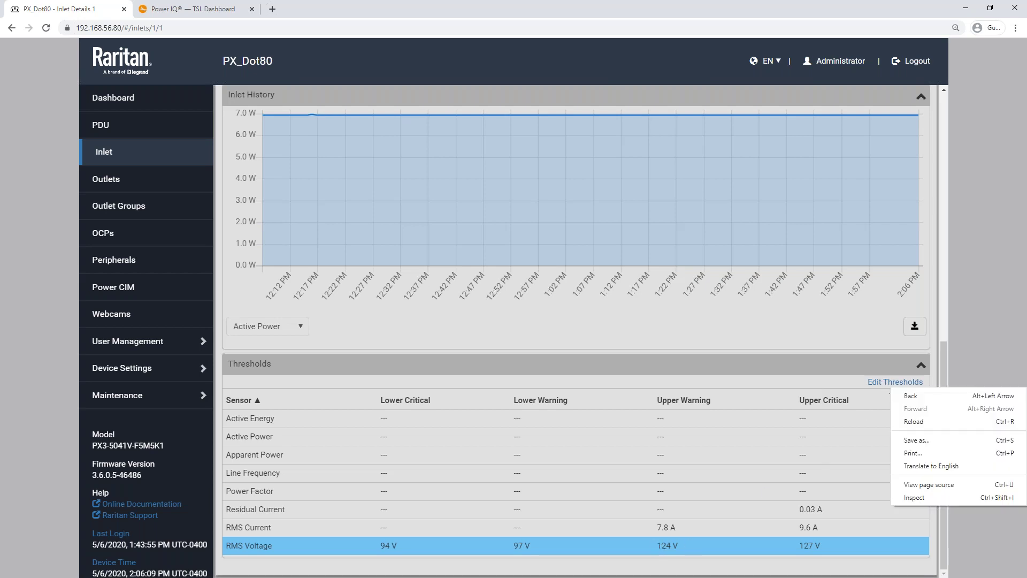
{"action": "left_click", "coordinate": [883, 382]}
{"action": "left_click", "coordinate": [883, 382]}
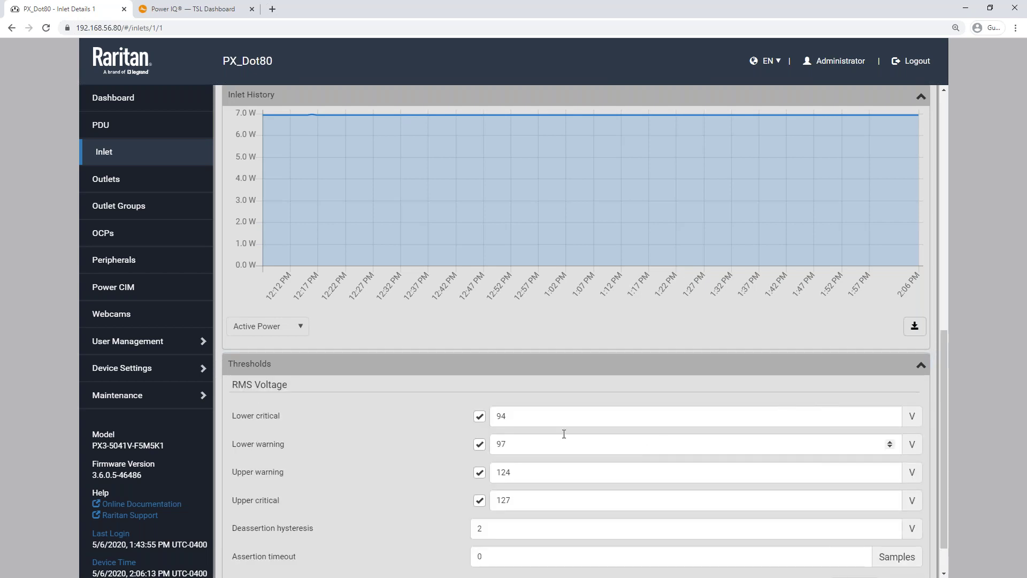
{"action": "scroll", "coordinate": [505, 339], "scroll_direction": "up", "scroll_amount": 4}
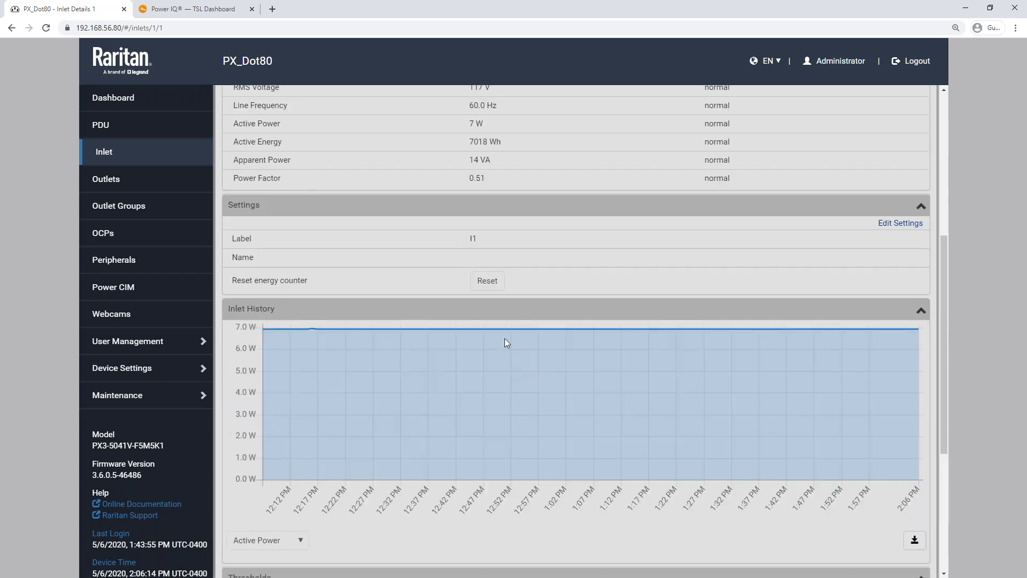
{"action": "scroll", "coordinate": [505, 338], "scroll_direction": "up", "scroll_amount": 2}
{"action": "scroll", "coordinate": [495, 235], "scroll_direction": "down", "scroll_amount": 1}
{"action": "scroll", "coordinate": [513, 326], "scroll_direction": "down", "scroll_amount": 6}
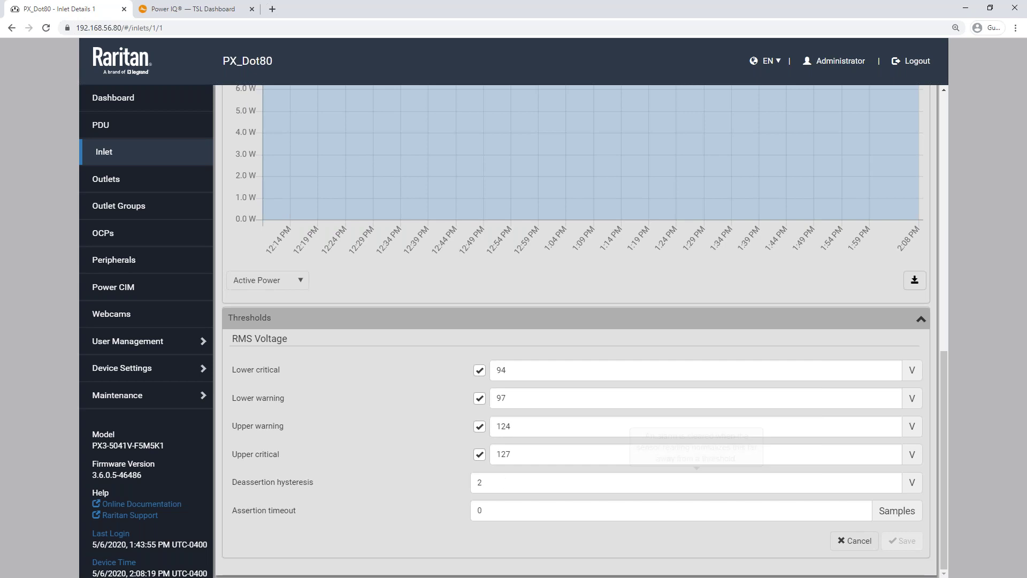
Step: Set the inlet's RMS Voltage upper critical threshold to 115 V
{"action": "left_click", "coordinate": [552, 432]}
{"action": "key", "text": "Tab"}
{"action": "type", "text": "115"}
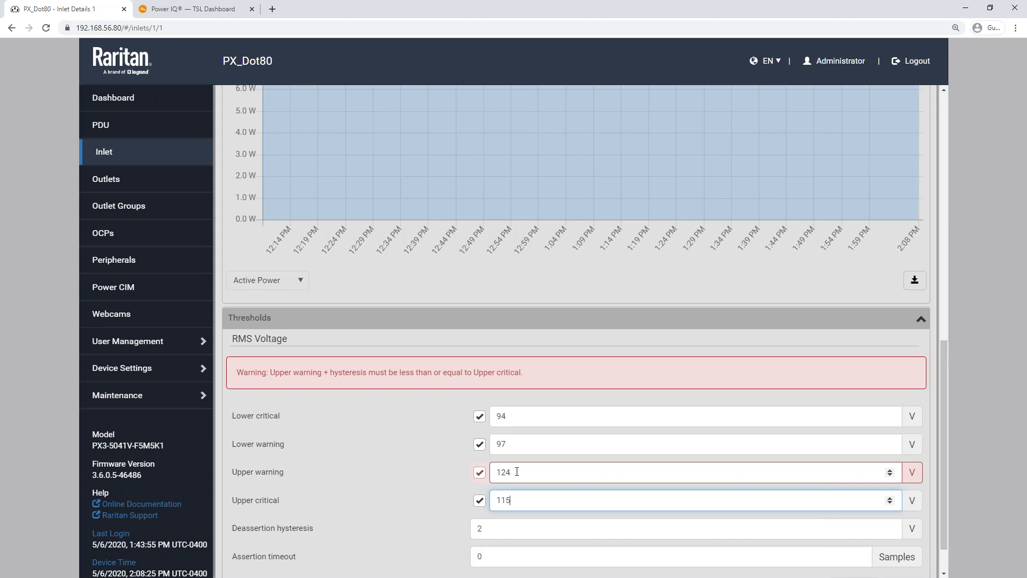
Step: Try RMS Voltage upper warning values of 114 and 113 V and a deassertion hysteresis of 1 V, restoring the hysteresis to 2 V
{"action": "key", "text": "shift+Tab"}
{"action": "type", "text": "114"}
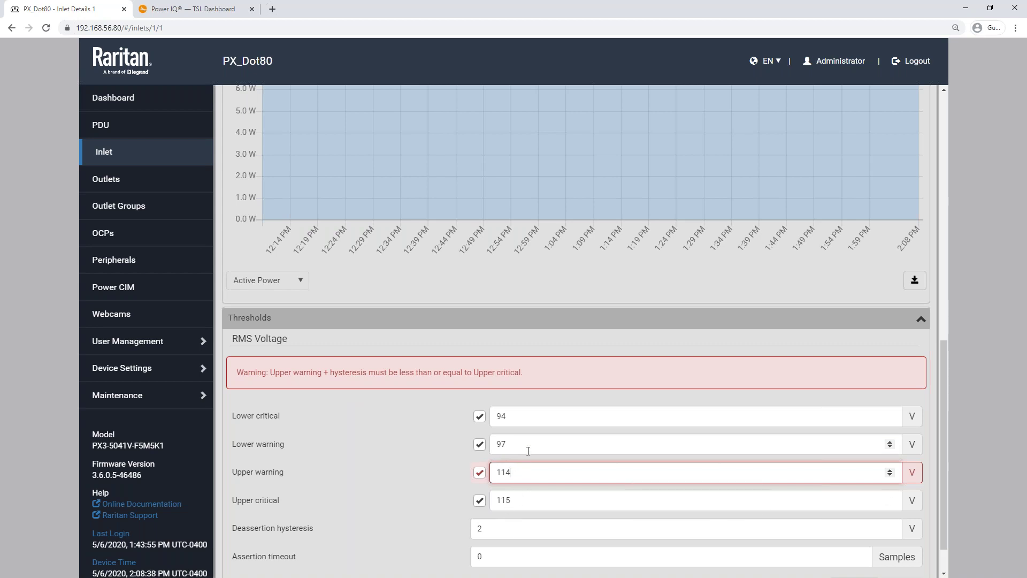
{"action": "key", "text": "BackSpace"}
{"action": "type", "text": "3"}
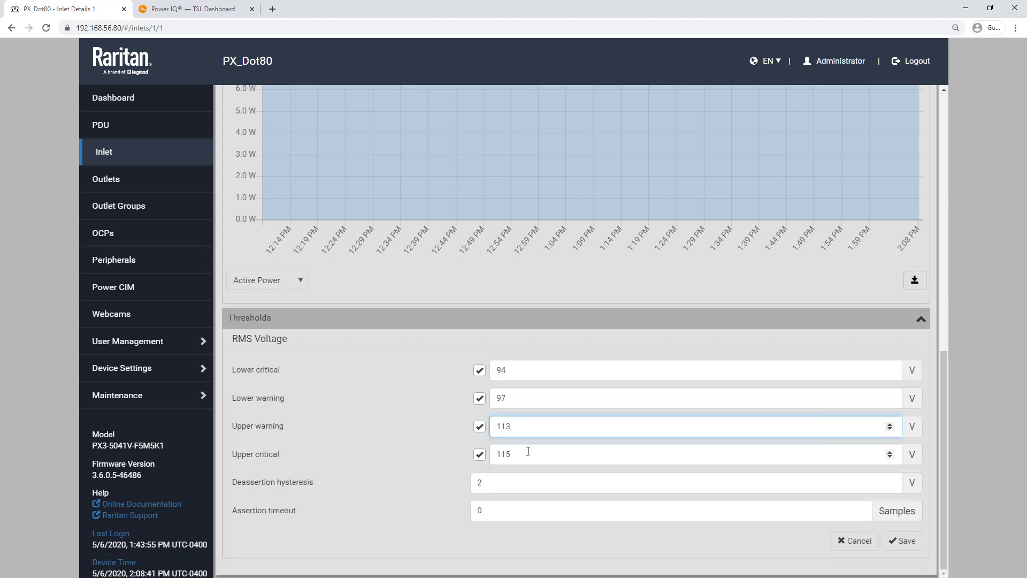
{"action": "key", "text": "BackSpace"}
{"action": "type", "text": "4"}
{"action": "left_click", "coordinate": [509, 527]}
{"action": "type", "text": "1"}
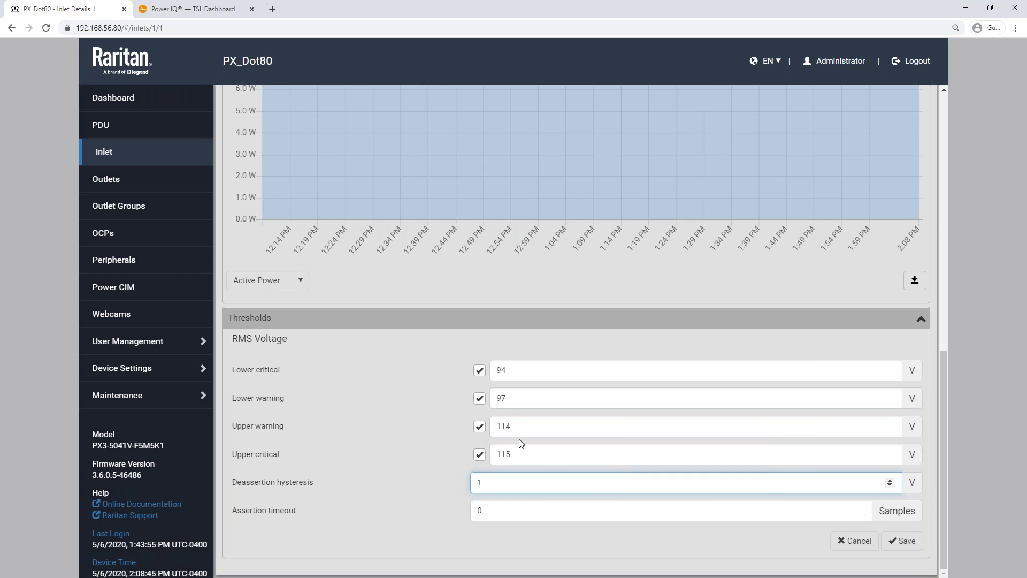
{"action": "key", "text": "ctrl+a"}
{"action": "type", "text": "3"}
{"action": "key", "text": "Down"}
Step: Set the inlet's RMS Voltage upper warning threshold to 110 V and save the thresholds
{"action": "left_click", "coordinate": [509, 473]}
{"action": "left_click_drag", "start_coordinate": [509, 473], "coordinate": [507, 474]}
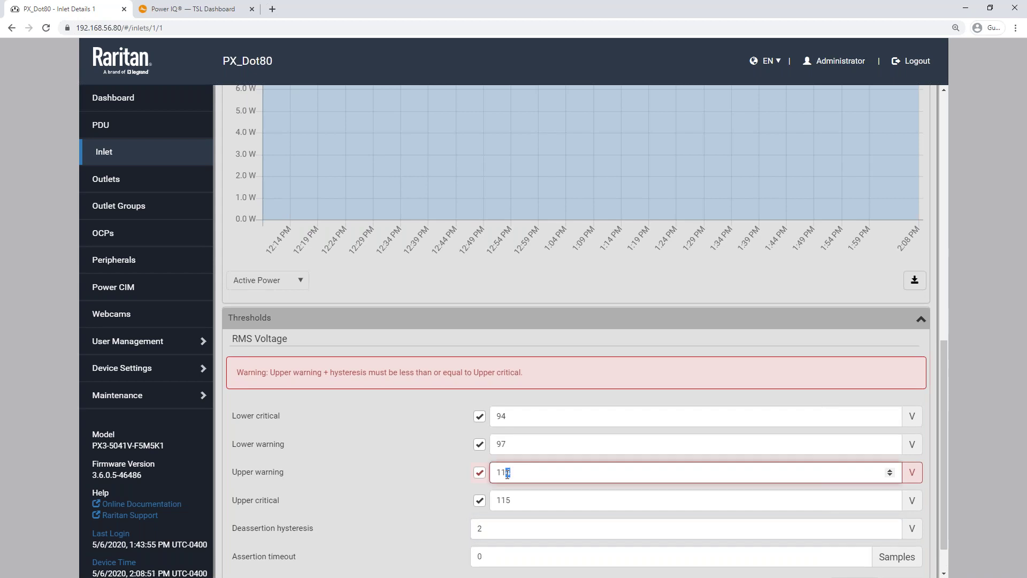
{"action": "type", "text": "0"}
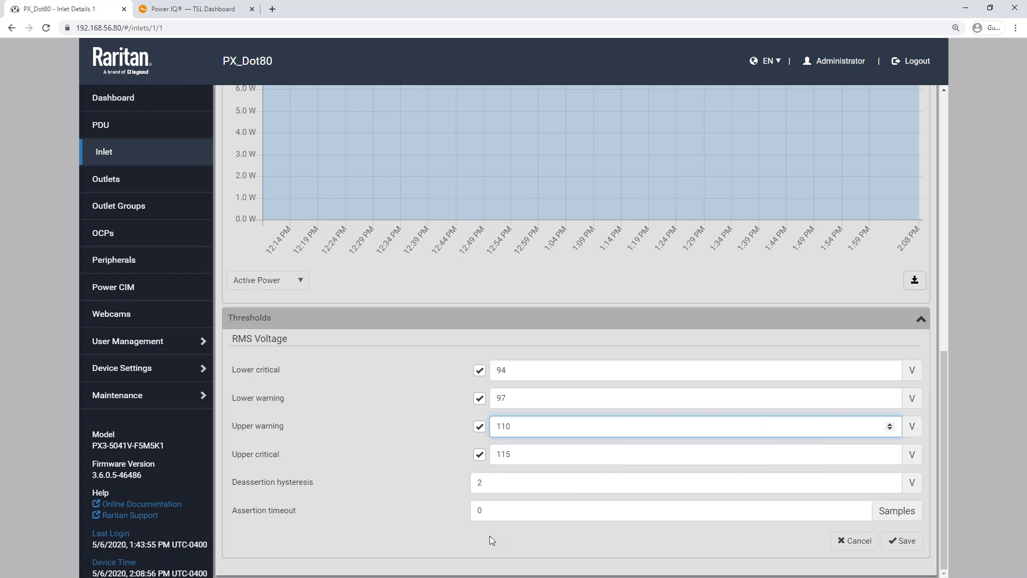
{"action": "left_click", "coordinate": [898, 542]}
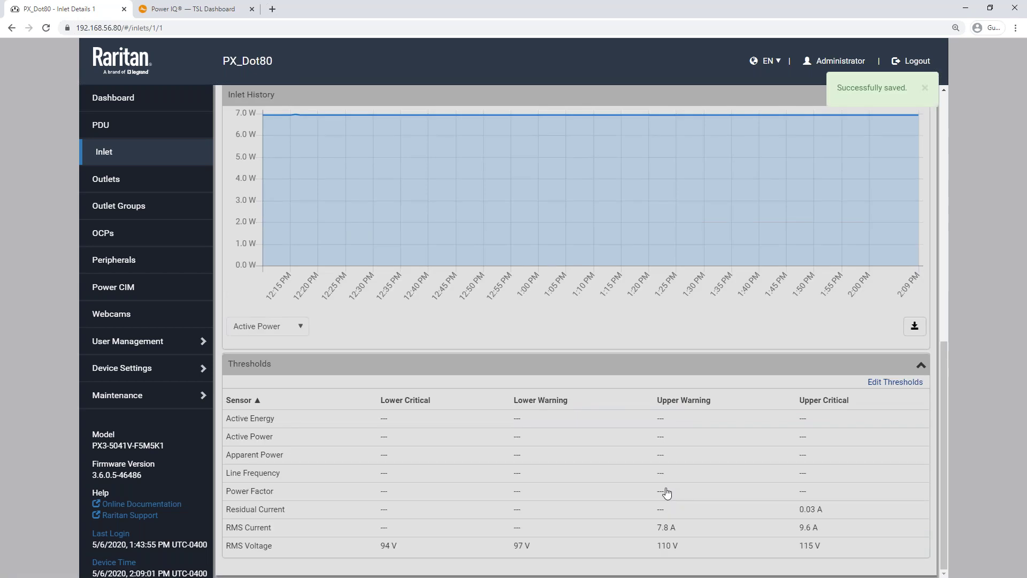
Step: Check the inlet's sensor states, and reload the Power IQ dashboard to open the critical events of rack 2B
{"action": "scroll", "coordinate": [667, 491], "scroll_direction": "up", "scroll_amount": 7}
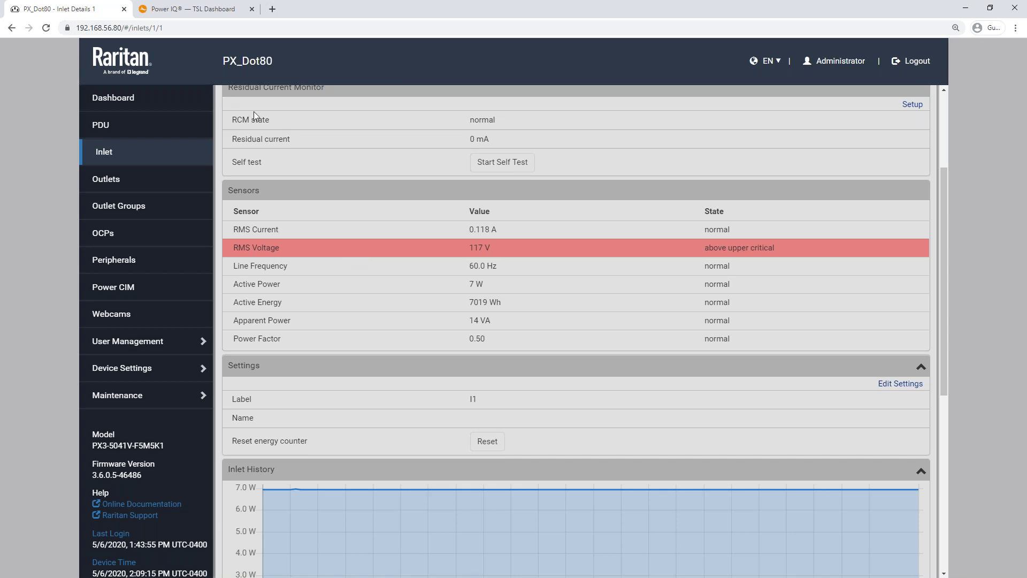
{"action": "left_click", "coordinate": [215, 16]}
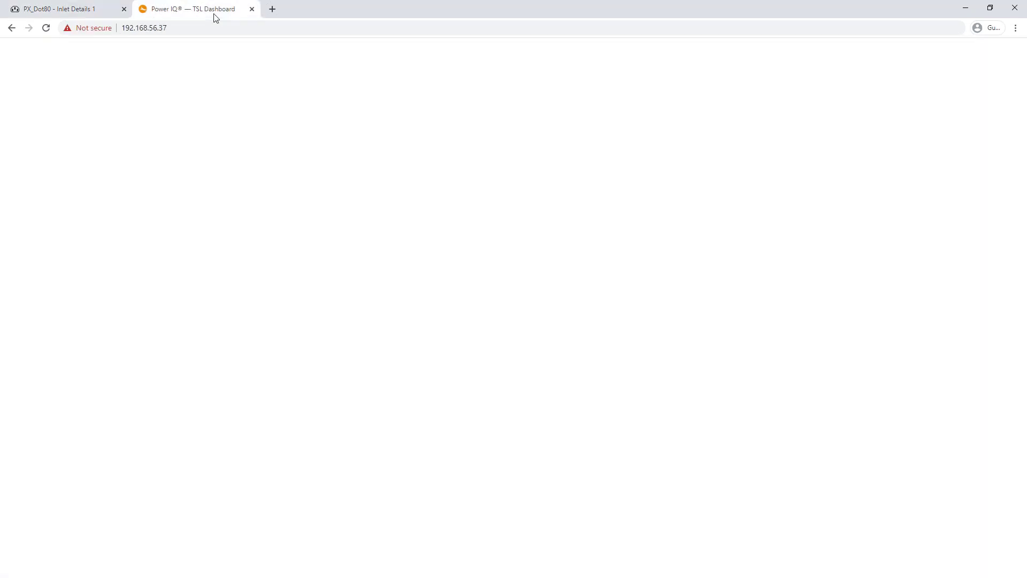
{"action": "left_click", "coordinate": [45, 28]}
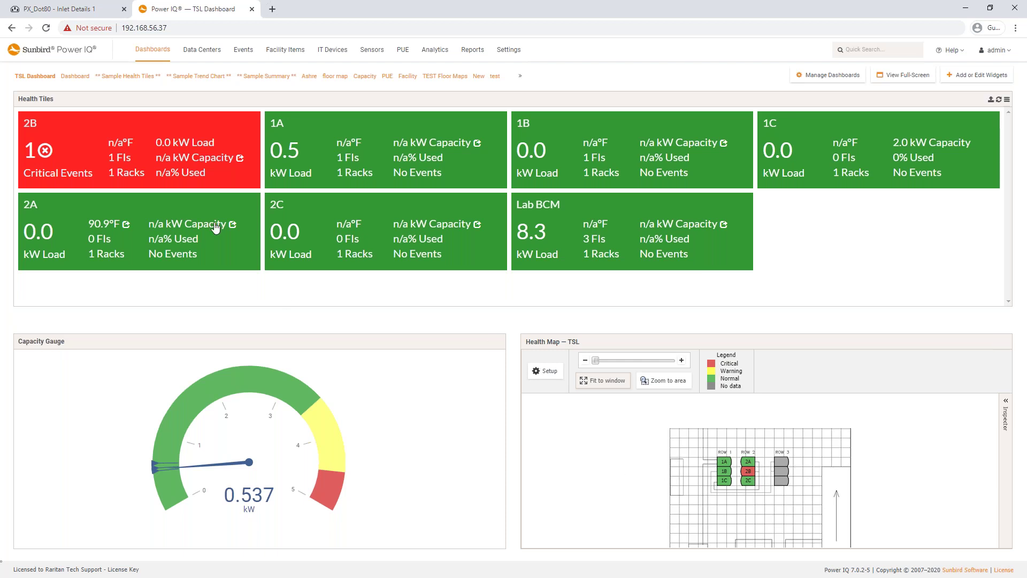
{"action": "left_click", "coordinate": [148, 159]}
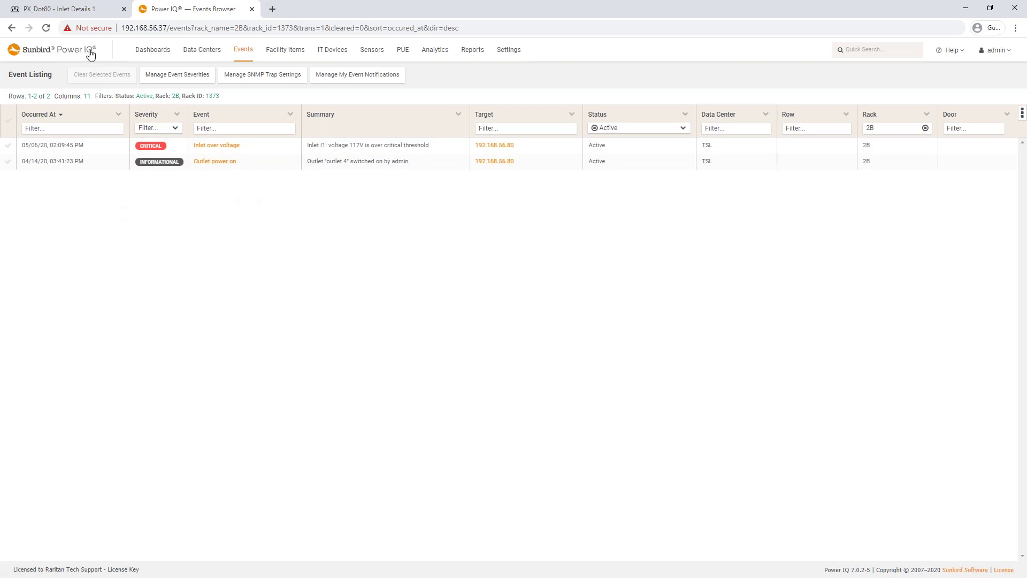
Step: Return to the PX_Dot80 page, read the critical alert email about the inlet voltage and close it
{"action": "left_click", "coordinate": [73, 11]}
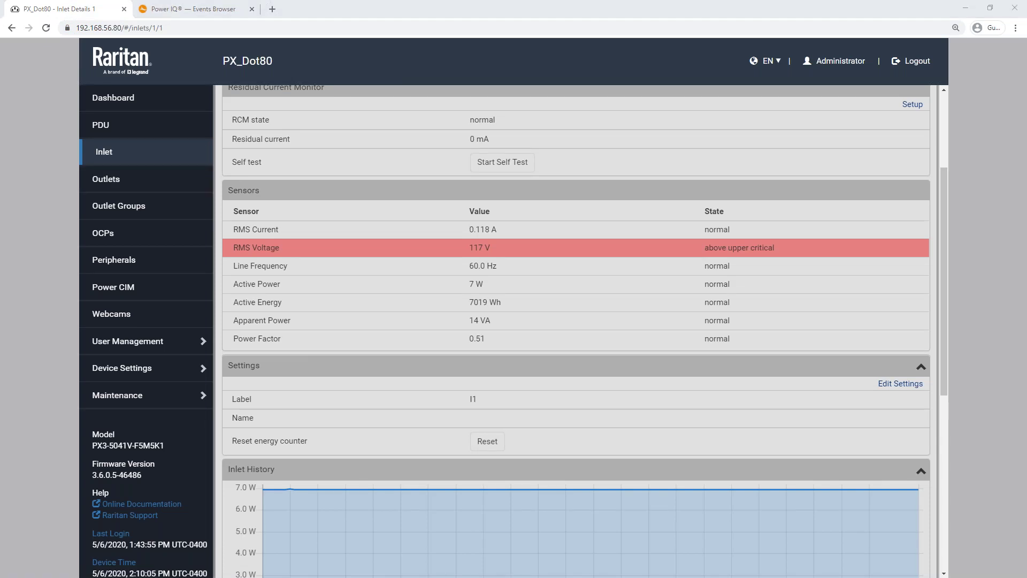
{"action": "key", "text": "alt+Tab"}
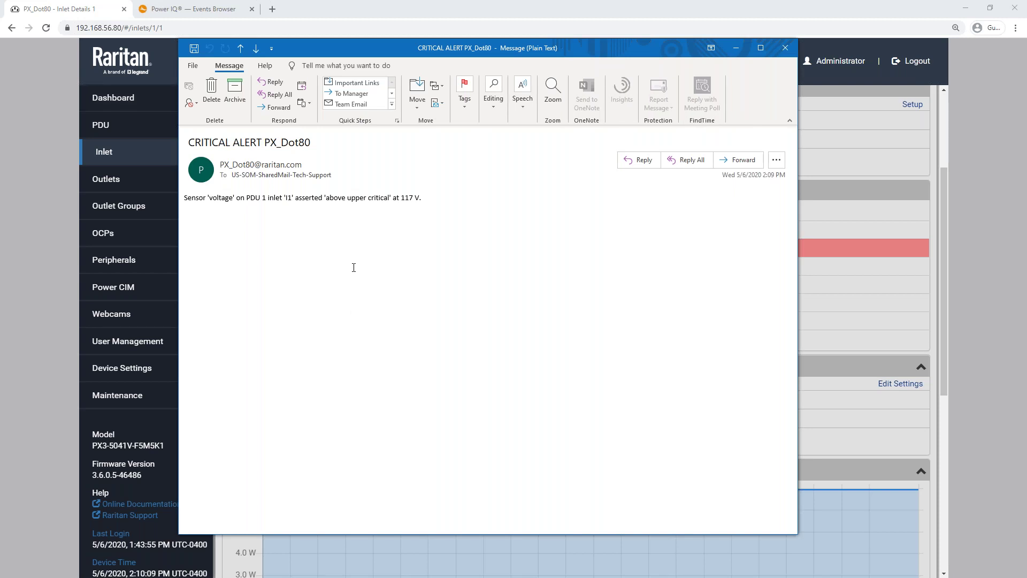
{"action": "left_click_drag", "start_coordinate": [264, 142], "coordinate": [333, 159]}
{"action": "left_click", "coordinate": [330, 175]}
{"action": "left_click_drag", "start_coordinate": [190, 202], "coordinate": [264, 201]}
{"action": "left_click", "coordinate": [301, 210]}
{"action": "left_click", "coordinate": [786, 48]}
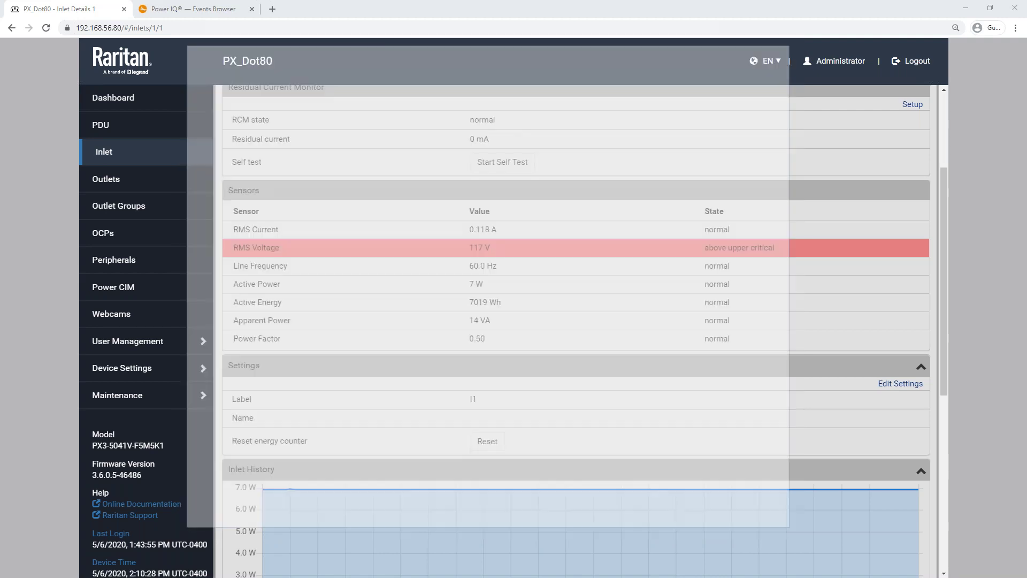
Step: Set the inlet's RMS Voltage upper warning to 124 V and upper critical to 127 V, and save the thresholds
{"action": "scroll", "coordinate": [560, 283], "scroll_direction": "down", "scroll_amount": 4}
{"action": "scroll", "coordinate": [561, 282], "scroll_direction": "down", "scroll_amount": 3}
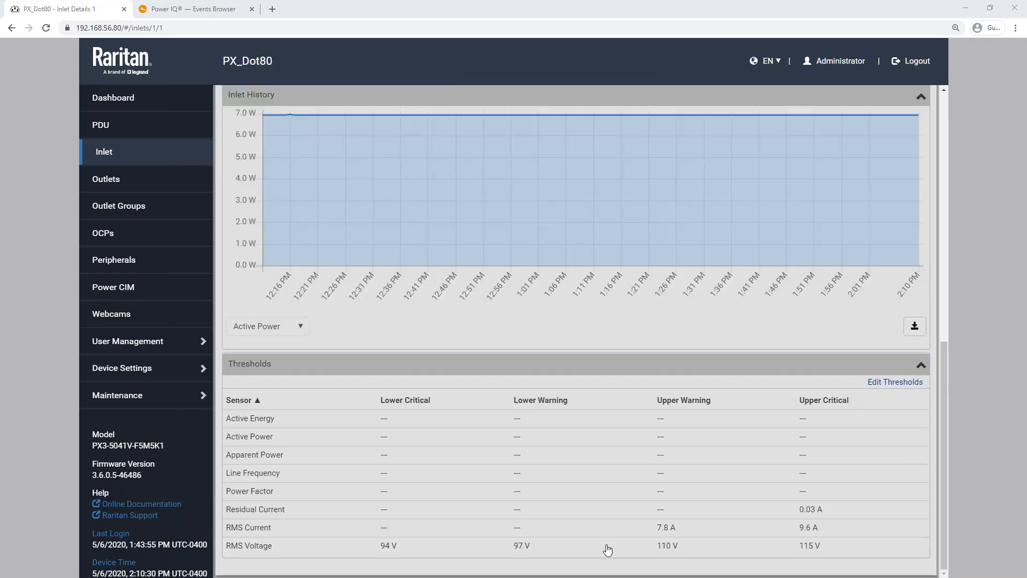
{"action": "left_click", "coordinate": [608, 547]}
{"action": "left_click", "coordinate": [896, 381]}
{"action": "left_click_drag", "start_coordinate": [571, 470], "coordinate": [437, 467]}
{"action": "type", "text": "124"}
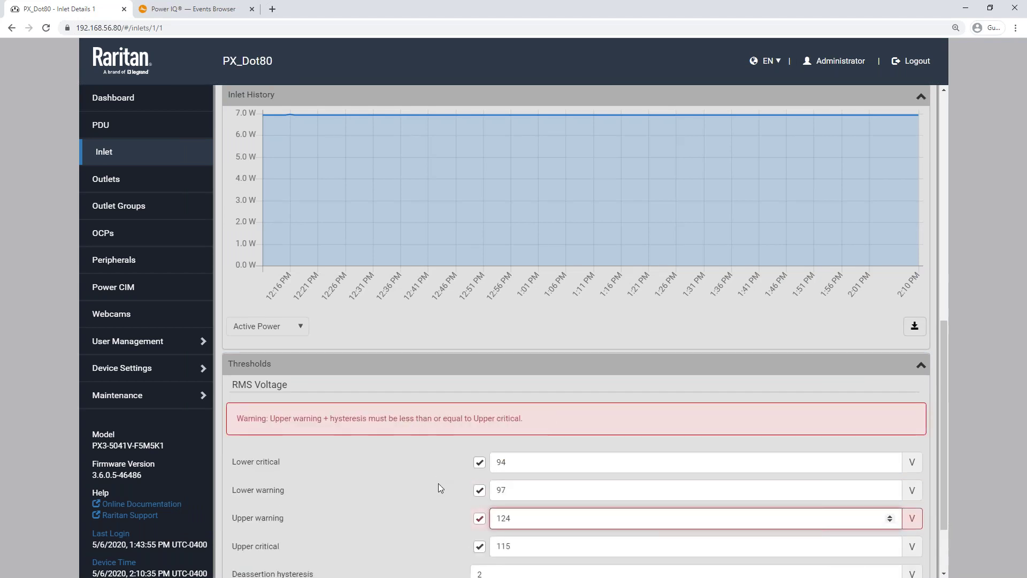
{"action": "scroll", "coordinate": [438, 483], "scroll_direction": "down", "scroll_amount": 1}
{"action": "left_click_drag", "start_coordinate": [533, 488], "coordinate": [441, 493]}
{"action": "type", "text": "127"}
{"action": "left_click", "coordinate": [893, 540]}
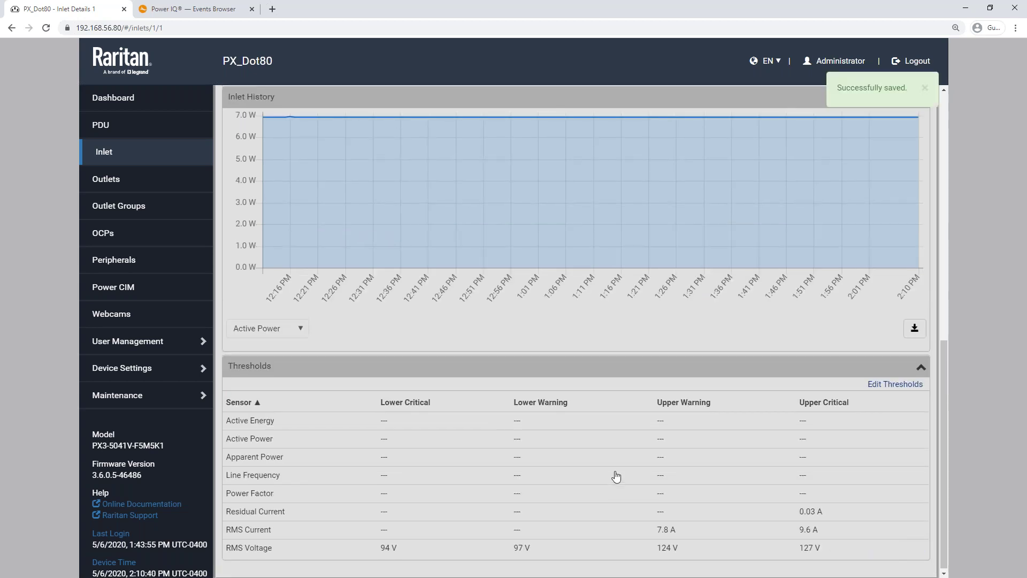
Step: Recheck the inlet's sensor states and the rack health tiles on the Power IQ dashboard
{"action": "scroll", "coordinate": [616, 476], "scroll_direction": "up", "scroll_amount": 6}
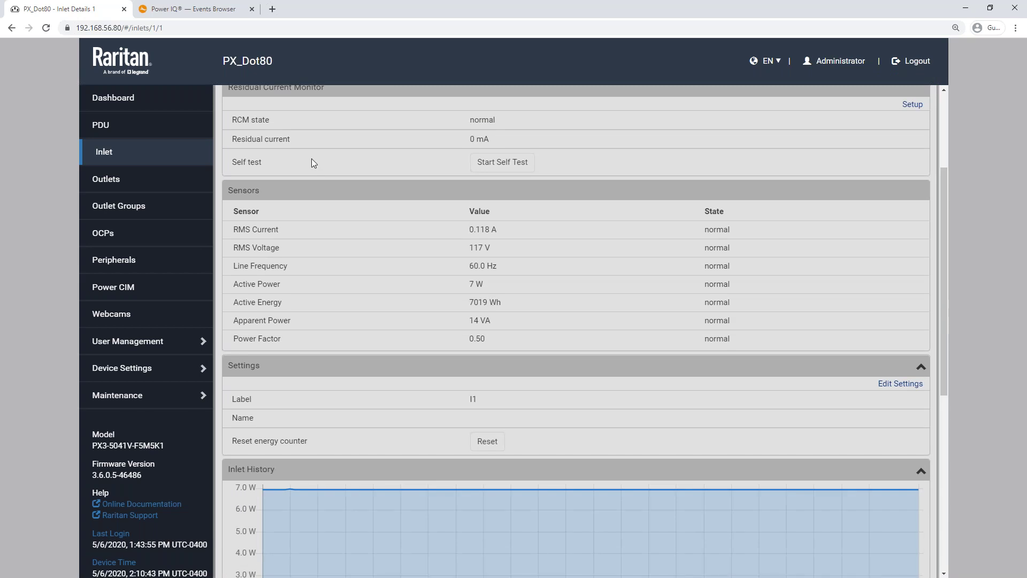
{"action": "left_click", "coordinate": [195, 10]}
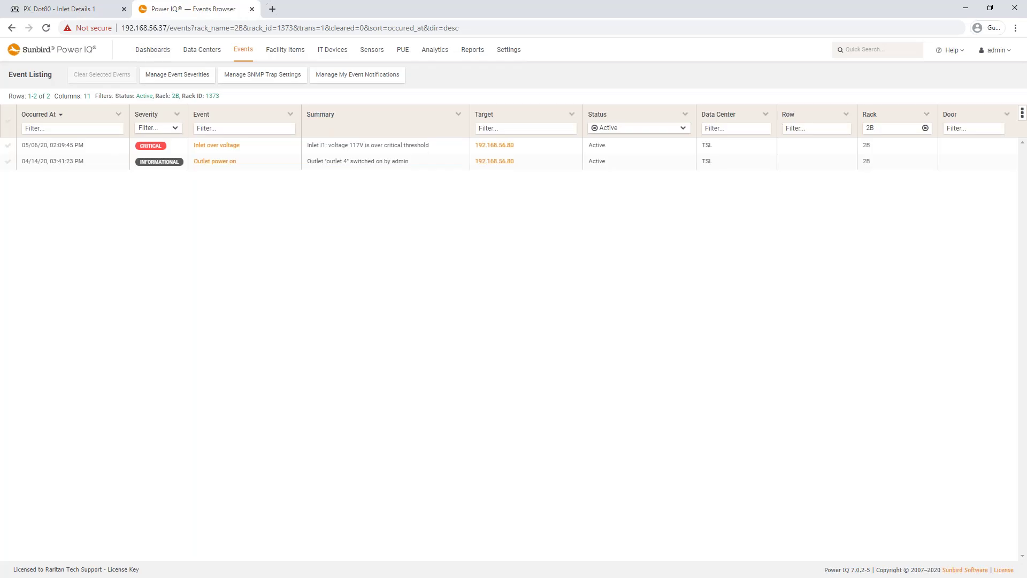
{"action": "left_click", "coordinate": [153, 49]}
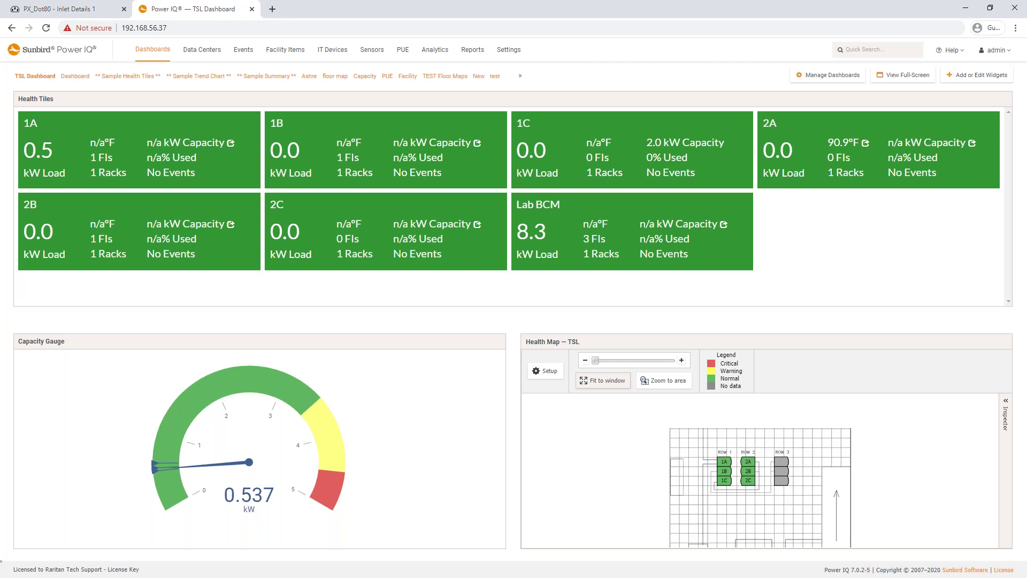
Step: Return to the PX_Dot80 page and open Threshold Bulk Setup for the PDU's outlets
{"action": "left_click", "coordinate": [46, 12]}
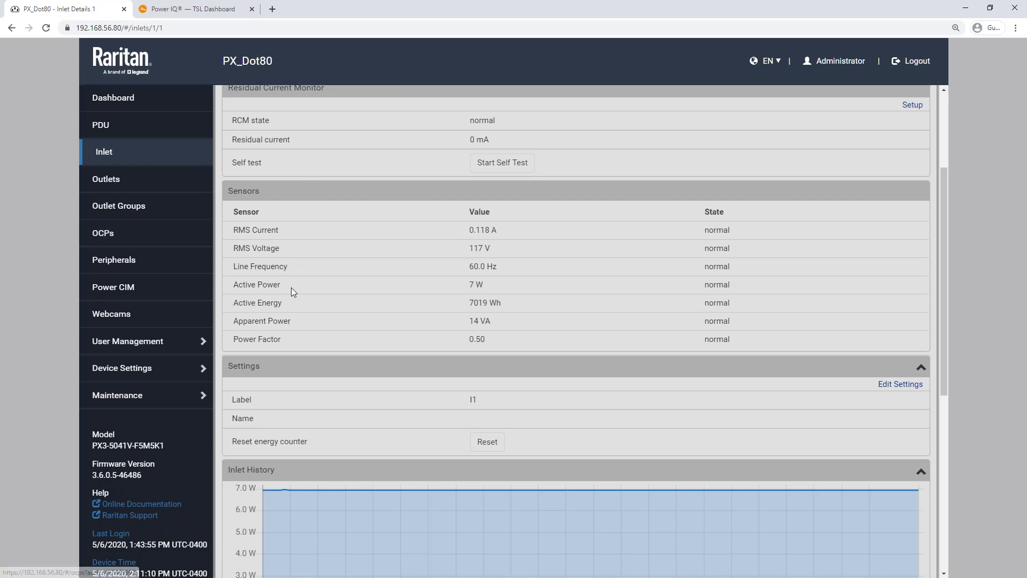
{"action": "scroll", "coordinate": [293, 291], "scroll_direction": "up", "scroll_amount": 1}
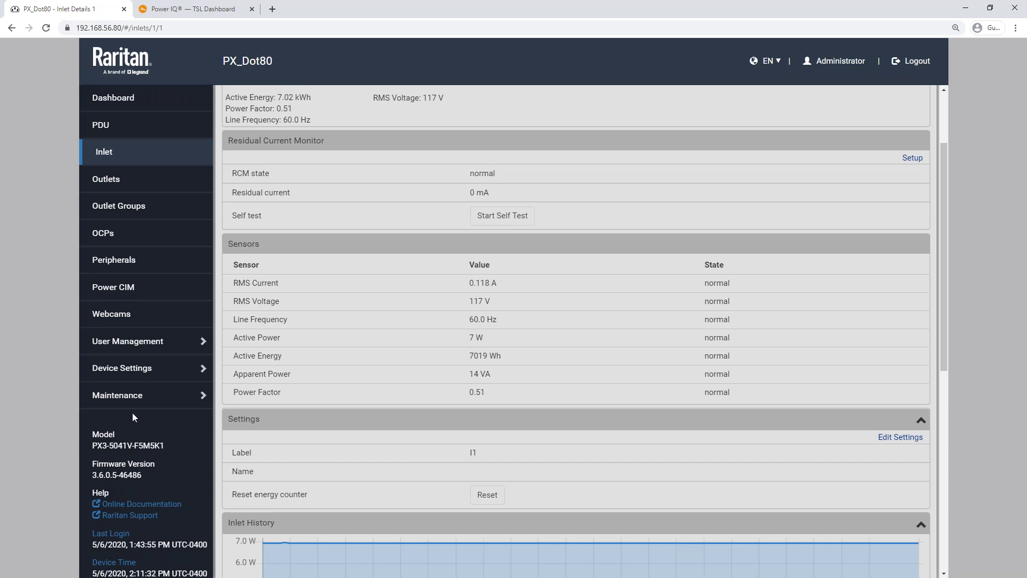
{"action": "left_click", "coordinate": [132, 187]}
{"action": "left_click", "coordinate": [929, 101]}
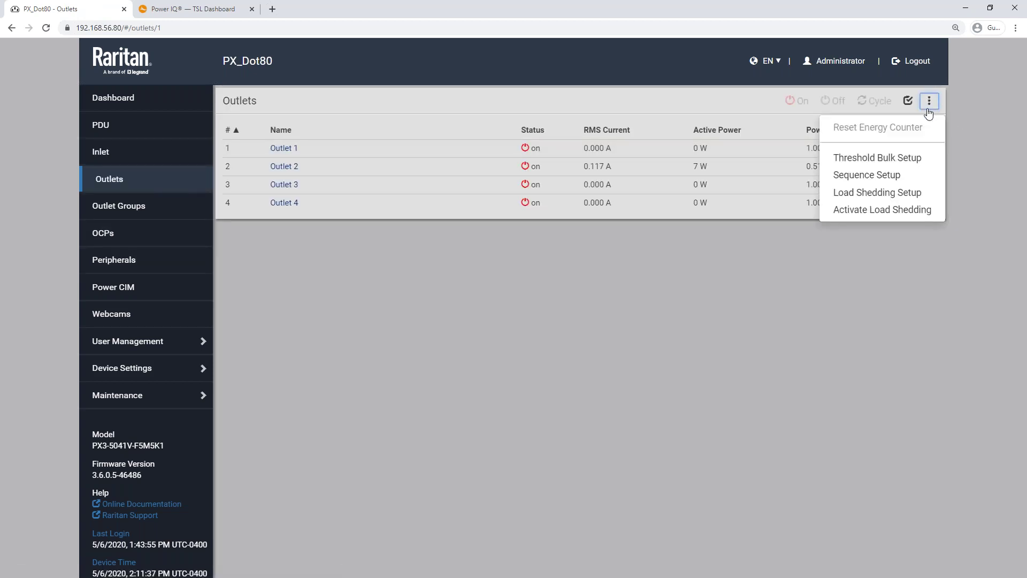
{"action": "left_click", "coordinate": [636, 285]}
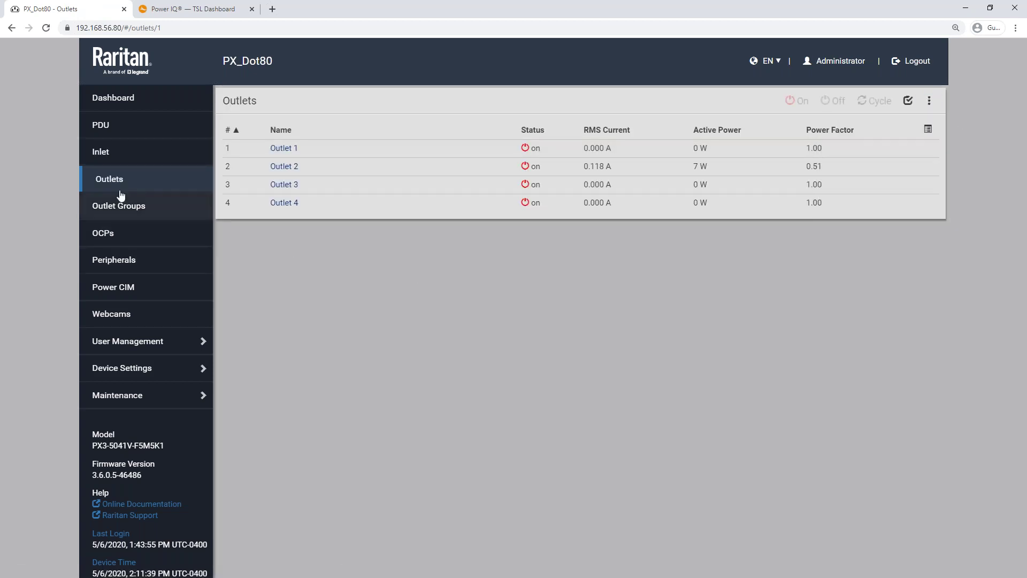
{"action": "left_click", "coordinate": [930, 102]}
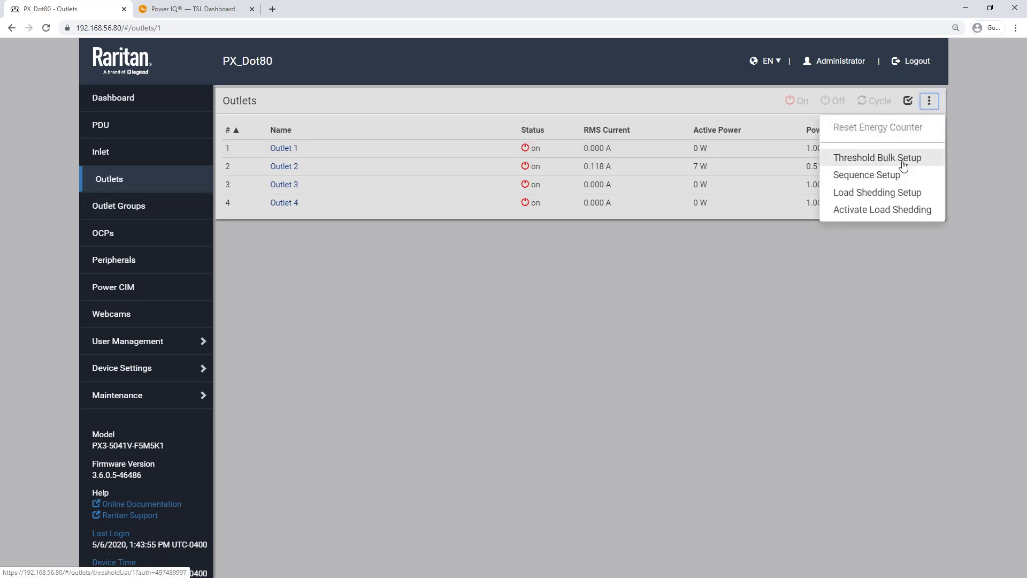
{"action": "left_click", "coordinate": [842, 158]}
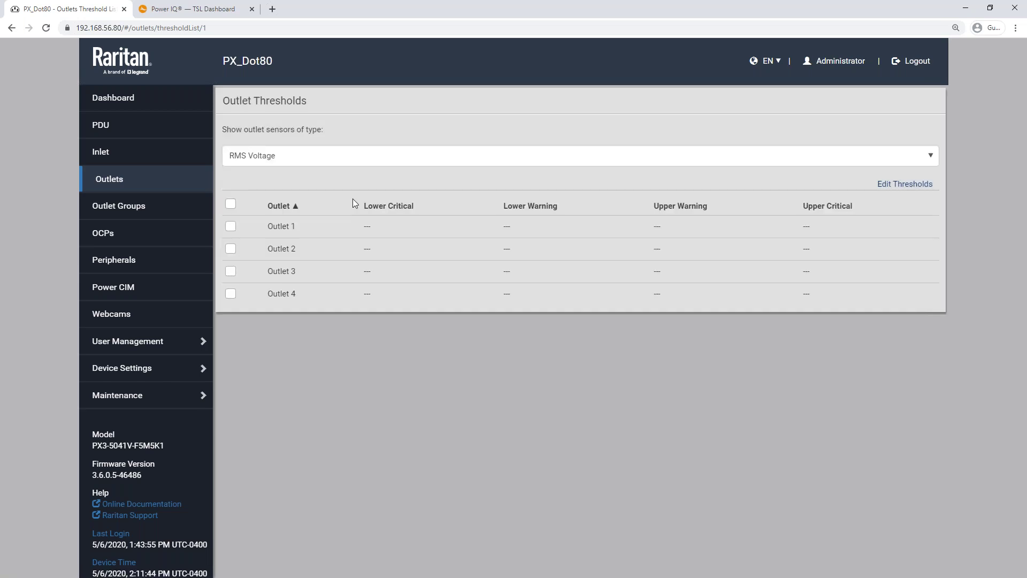
Step: View the RMS Voltage threshold settings for all four outlets together and leave them without saving
{"action": "left_click", "coordinate": [231, 204]}
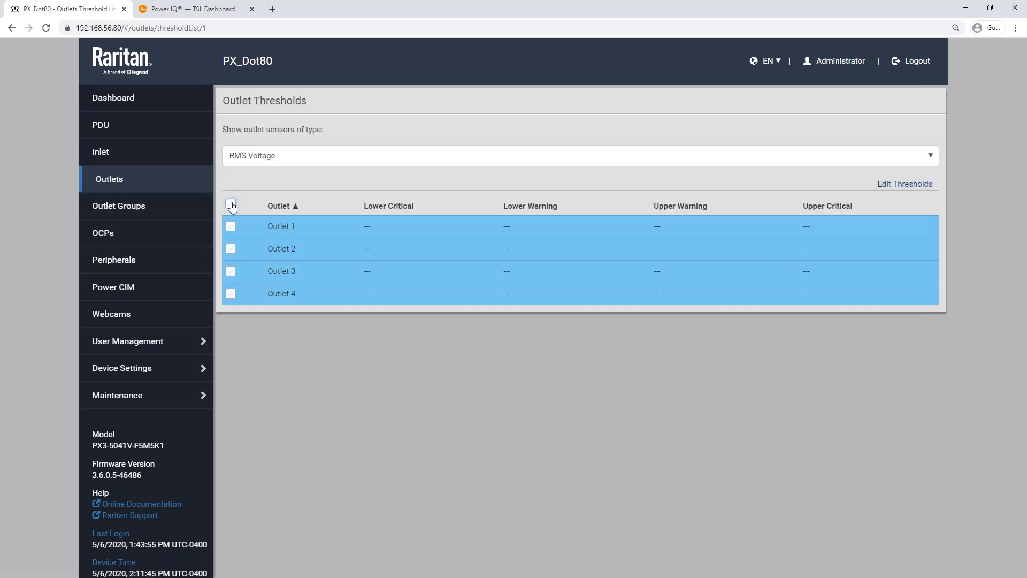
{"action": "left_click", "coordinate": [900, 191]}
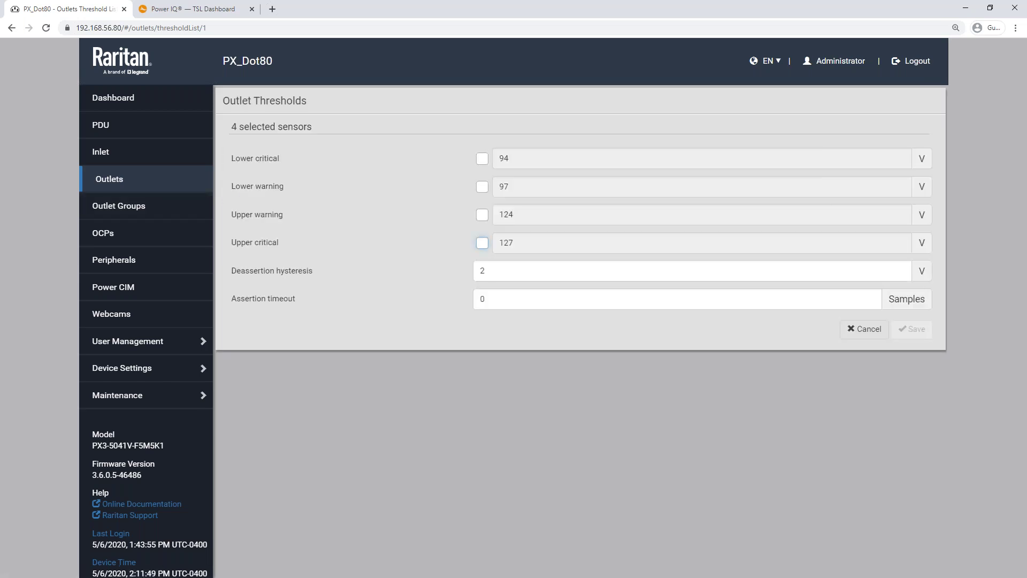
{"action": "left_click", "coordinate": [864, 331]}
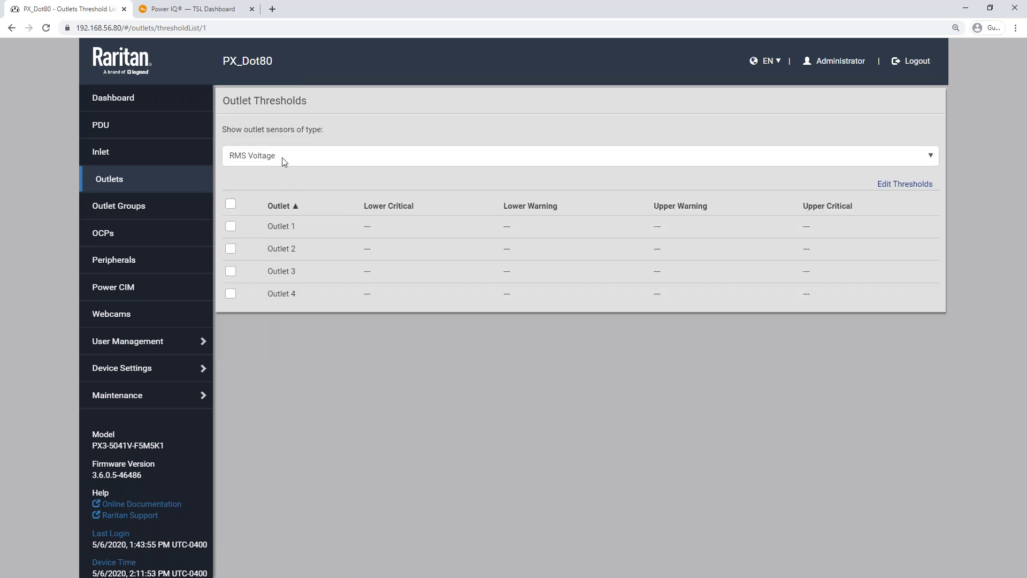
Step: View the outlet thresholds for the RMS Current sensor type and open the Outlet Groups page
{"action": "left_click", "coordinate": [283, 160]}
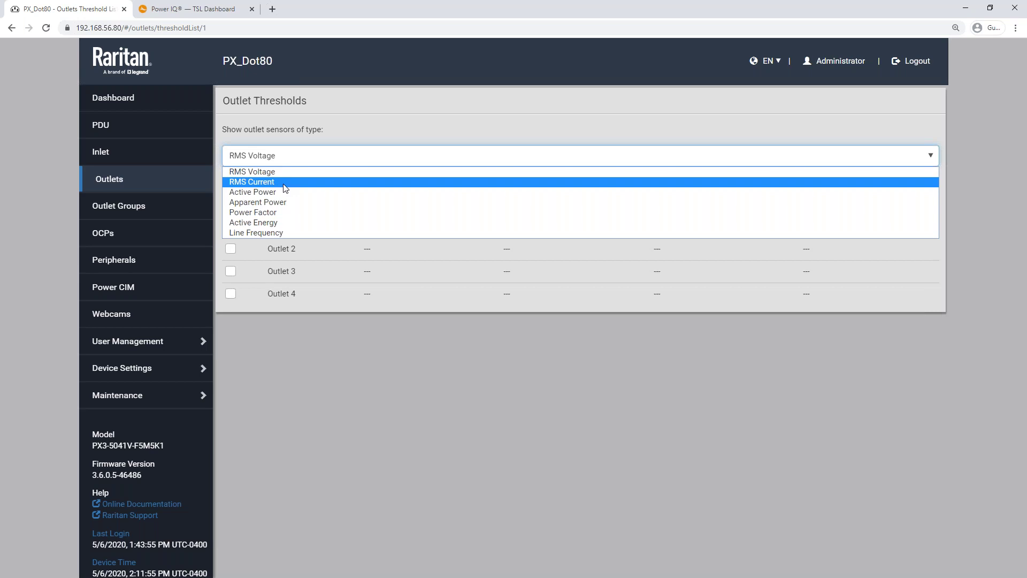
{"action": "left_click", "coordinate": [285, 183]}
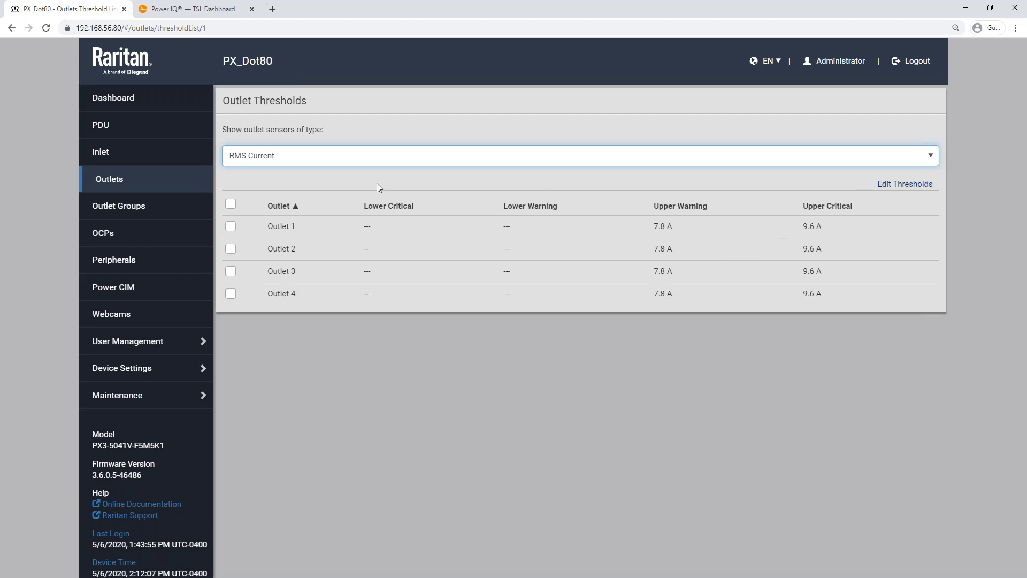
{"action": "left_click", "coordinate": [141, 211]}
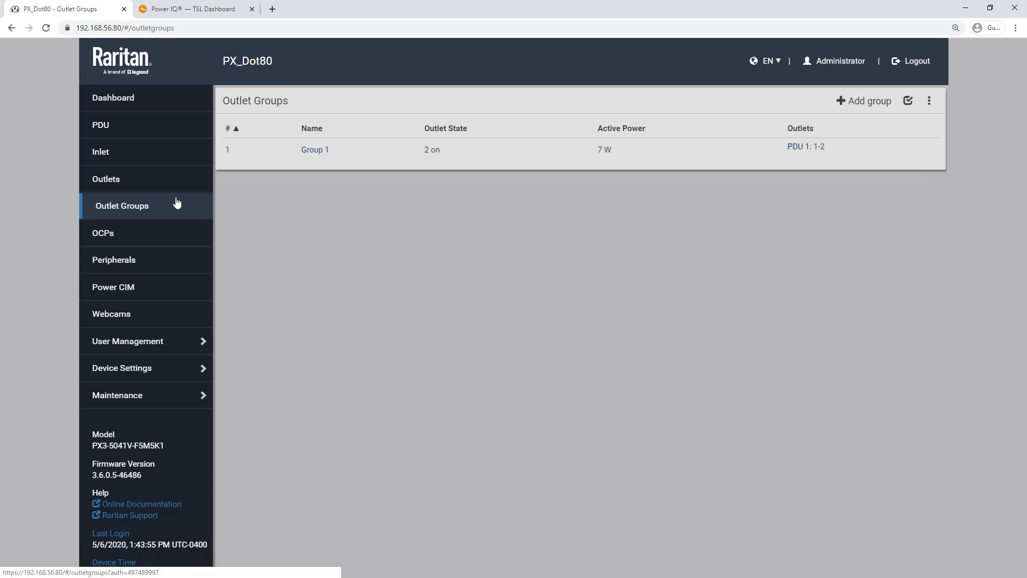
Step: View the overcurrent protectors' Threshold Bulk Setup and the list of peripheral devices
{"action": "left_click", "coordinate": [163, 234]}
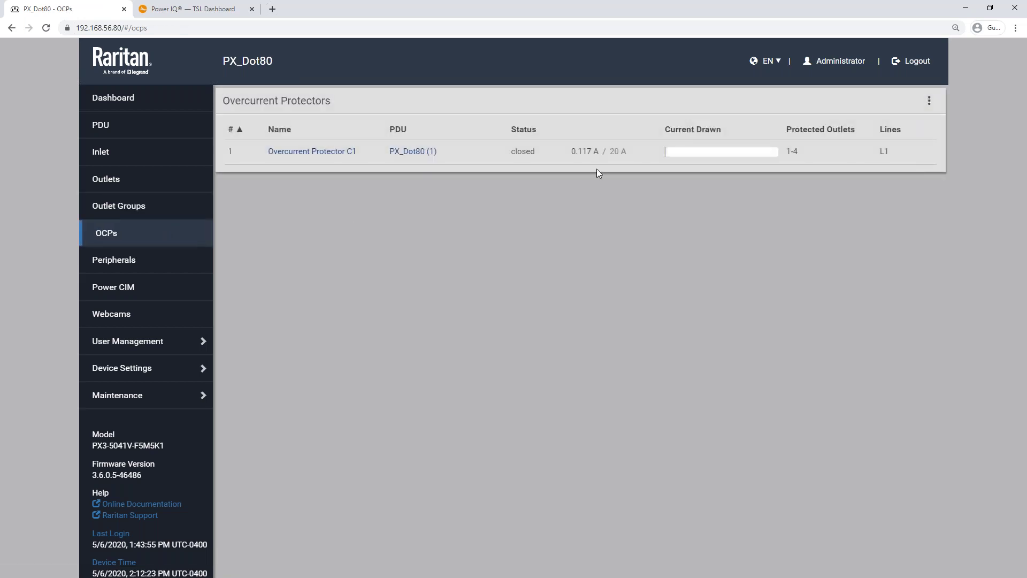
{"action": "left_click", "coordinate": [936, 104]}
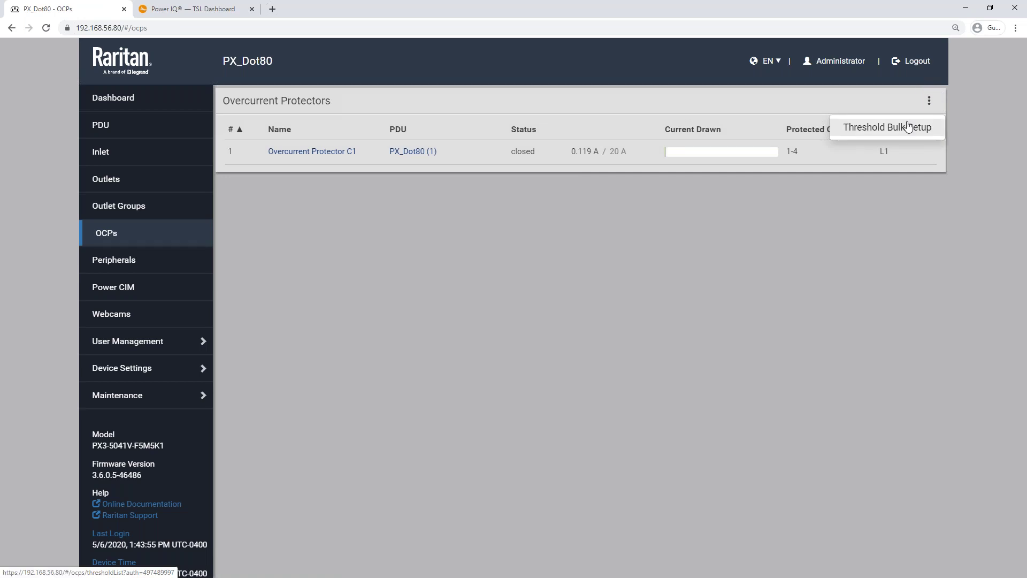
{"action": "left_click", "coordinate": [909, 126]}
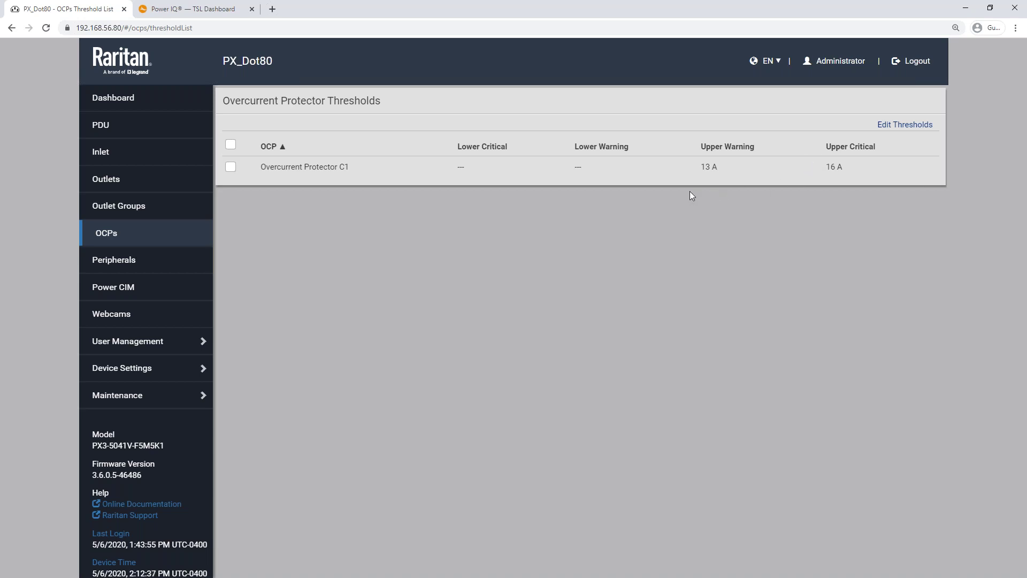
{"action": "left_click", "coordinate": [163, 259]}
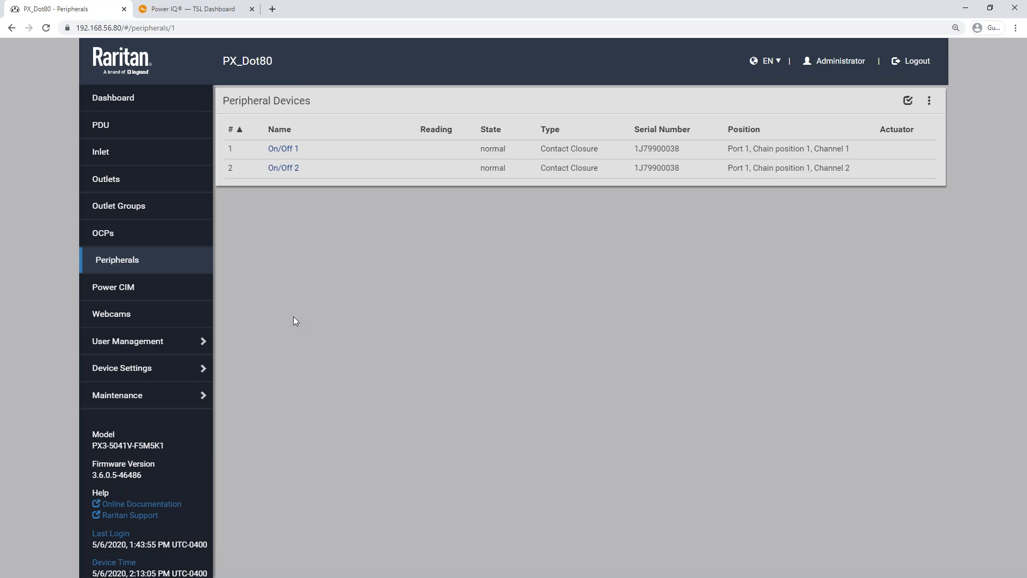
Step: Open the SensorThresholds bulk profile from the Bulk Configuration page under Maintenance
{"action": "left_click", "coordinate": [169, 393]}
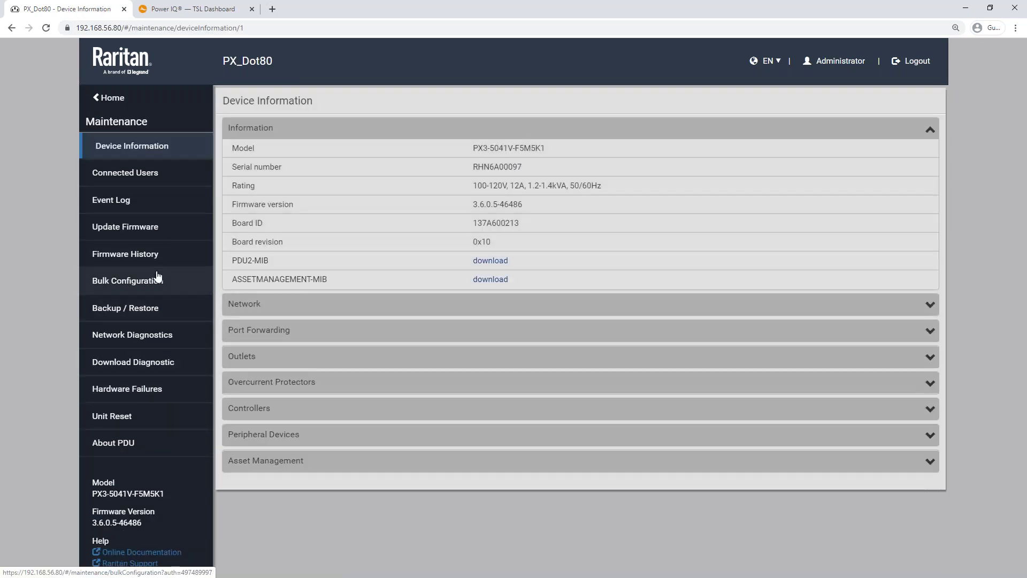
{"action": "left_click", "coordinate": [157, 276]}
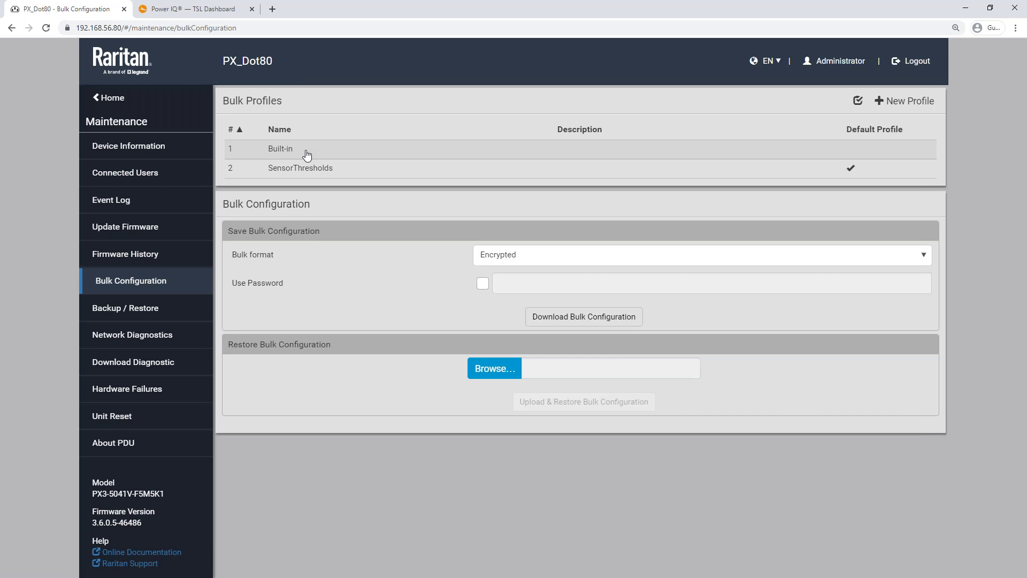
{"action": "left_click", "coordinate": [438, 177]}
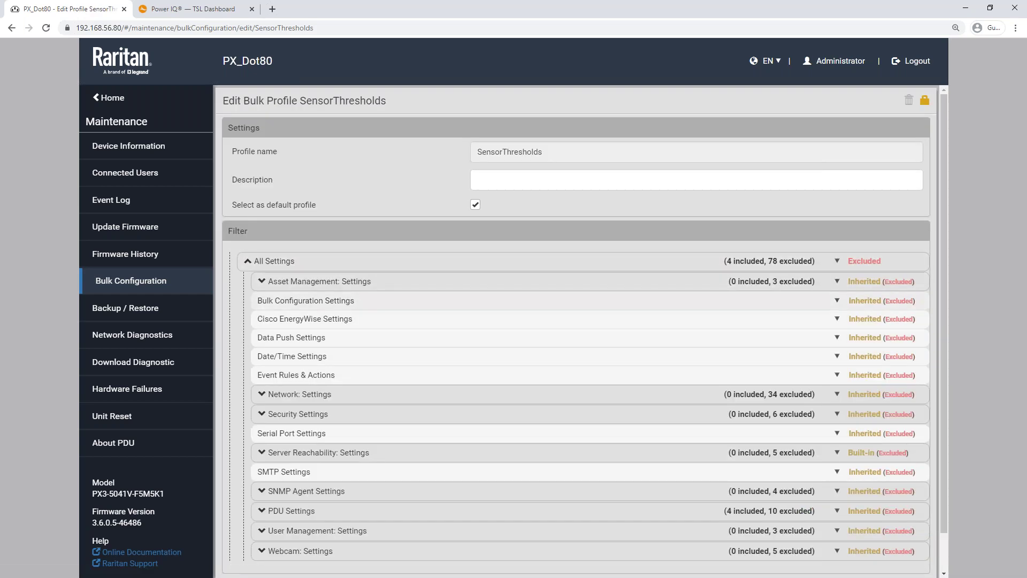
Step: Check the inclusion choices for All Settings in the profile filter, leaving the settings tree expanded
{"action": "left_click", "coordinate": [248, 261]}
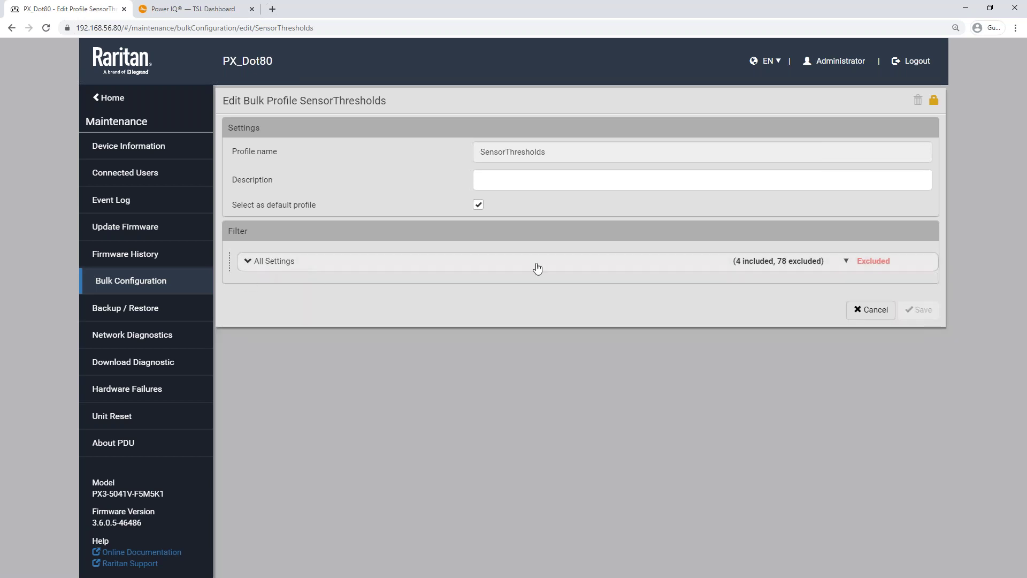
{"action": "left_click", "coordinate": [846, 262]}
{"action": "left_click", "coordinate": [848, 272]}
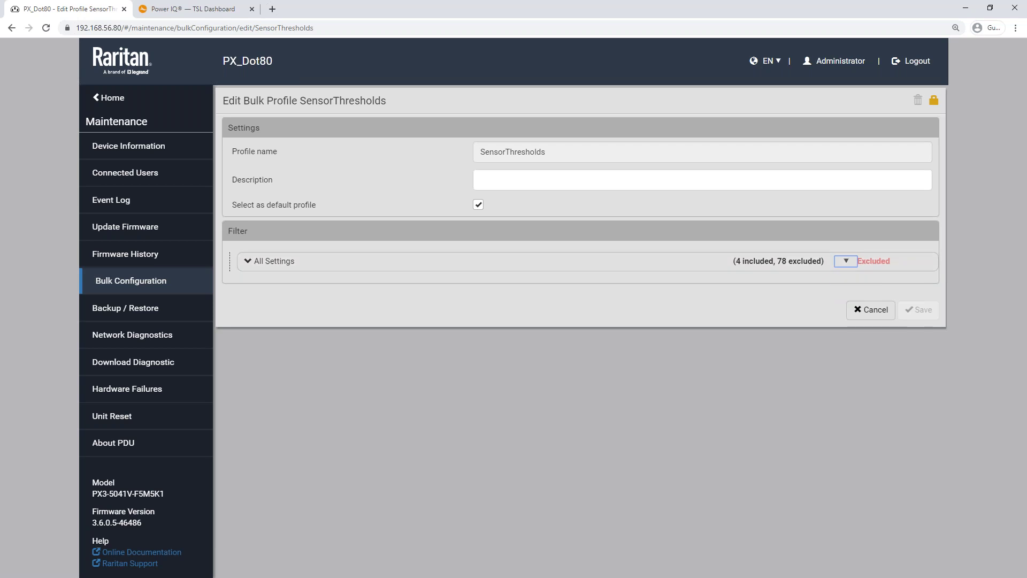
{"action": "left_click", "coordinate": [846, 261]}
{"action": "left_click", "coordinate": [249, 265]}
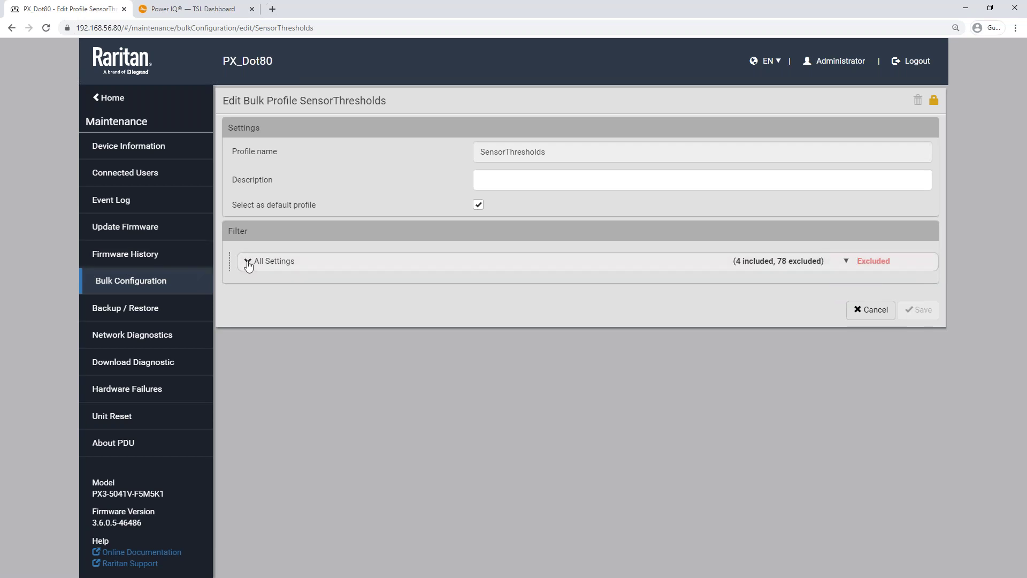
{"action": "left_click", "coordinate": [249, 265]}
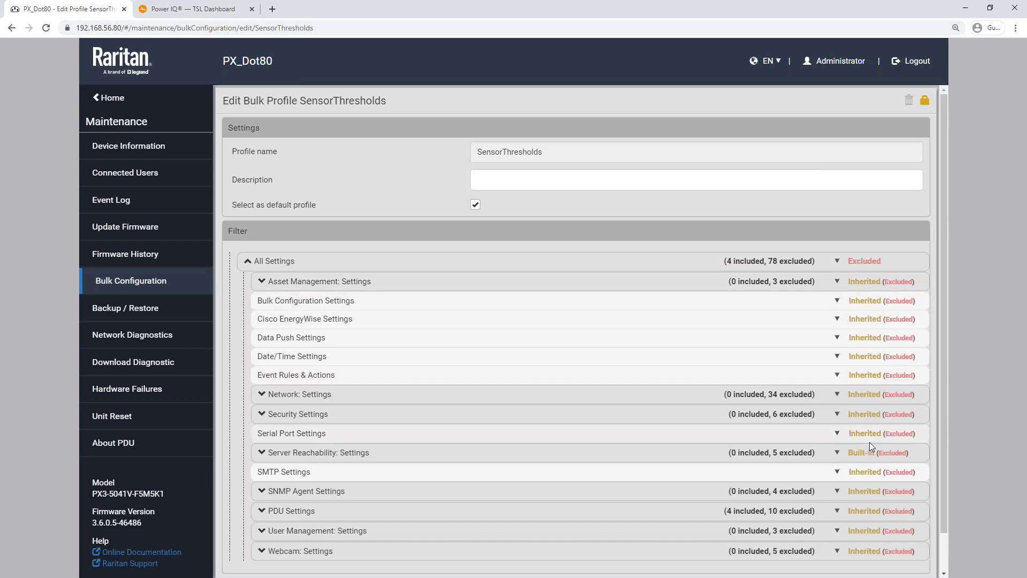
Step: Expand PDU Settings in the filter and examine its Outlet Settings and Outlet Group Settings
{"action": "scroll", "coordinate": [868, 442], "scroll_direction": "down", "scroll_amount": 1}
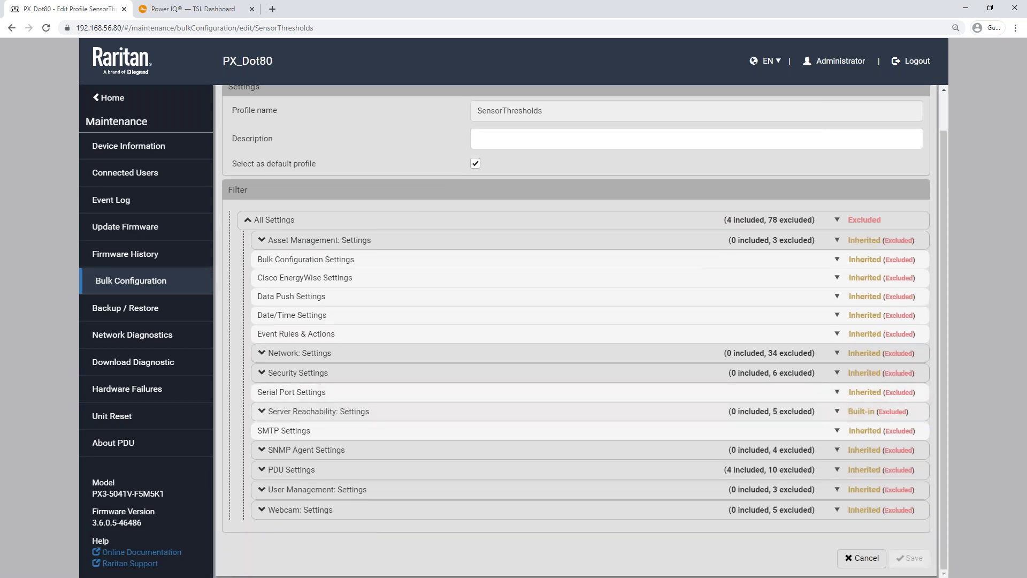
{"action": "left_click", "coordinate": [262, 471]}
{"action": "scroll", "coordinate": [299, 469], "scroll_direction": "down", "scroll_amount": 2}
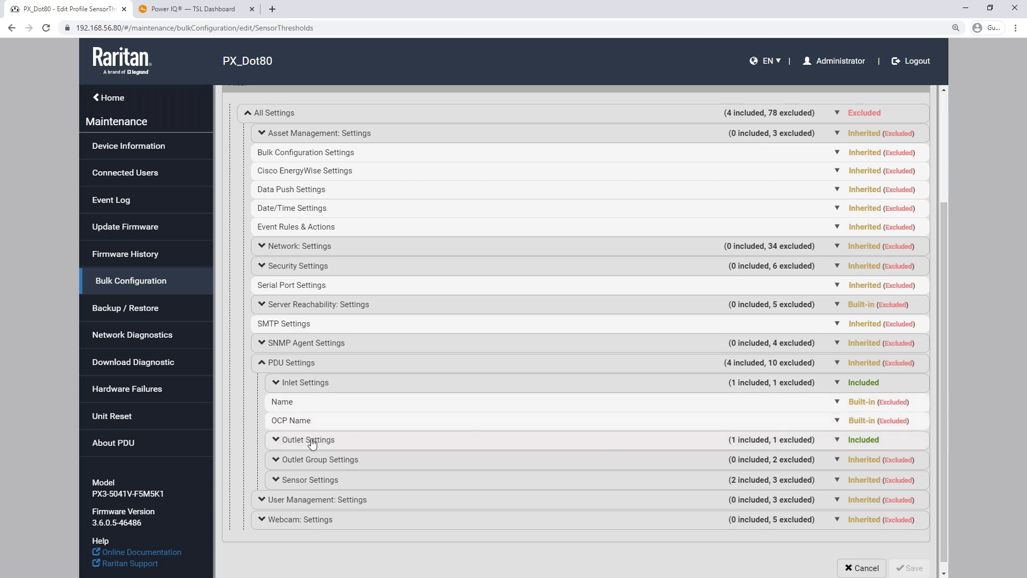
{"action": "left_click", "coordinate": [277, 441]}
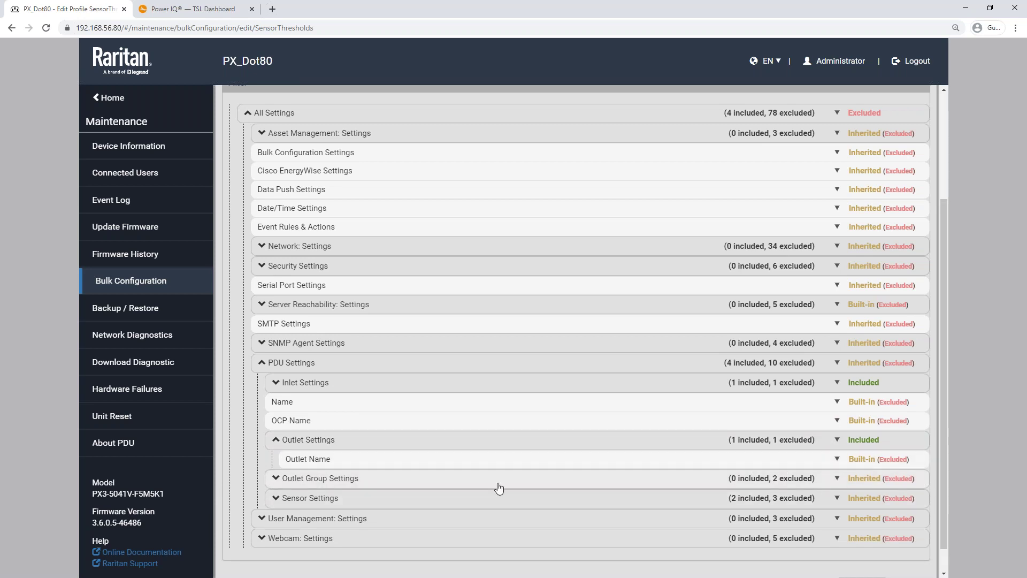
{"action": "scroll", "coordinate": [498, 487], "scroll_direction": "down", "scroll_amount": 1}
{"action": "scroll", "coordinate": [498, 488], "scroll_direction": "down", "scroll_amount": 1}
{"action": "left_click", "coordinate": [339, 450]}
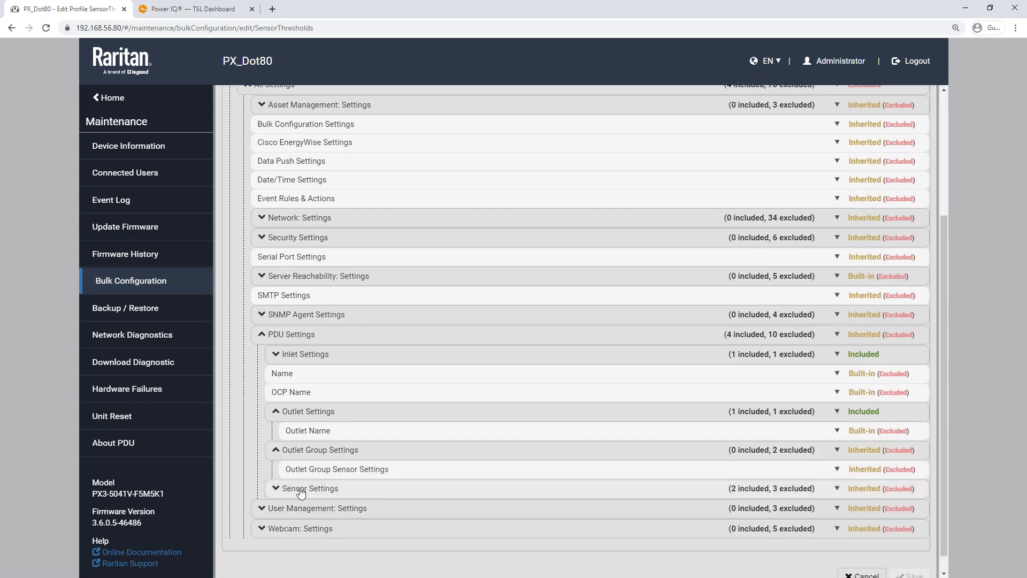
Step: Examine the filter's Sensor Settings and Peripheral Device Settings, and leave the profile without saving
{"action": "scroll", "coordinate": [300, 491], "scroll_direction": "down", "scroll_amount": 1}
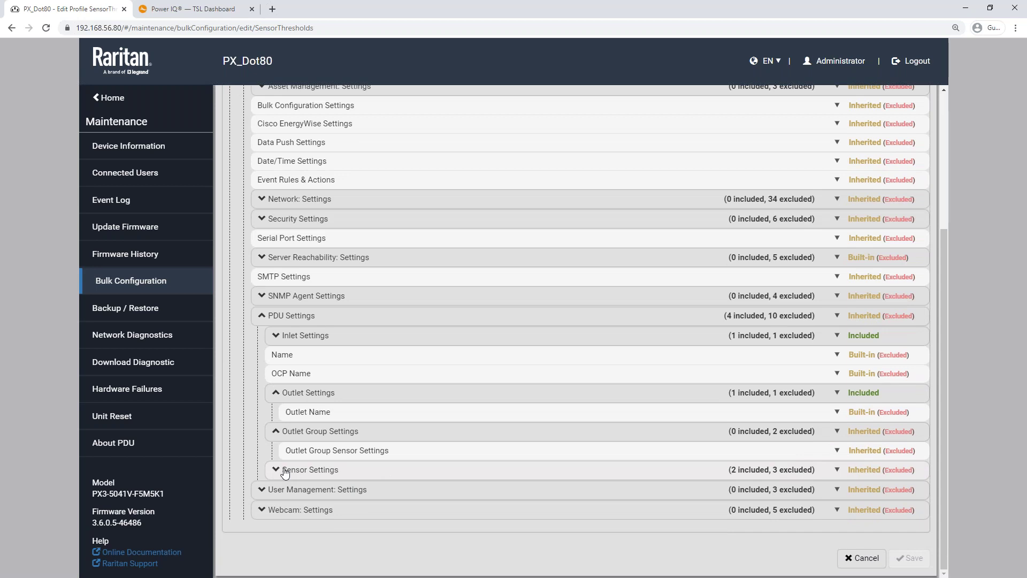
{"action": "left_click", "coordinate": [285, 473]}
{"action": "scroll", "coordinate": [292, 473], "scroll_direction": "down", "scroll_amount": 2}
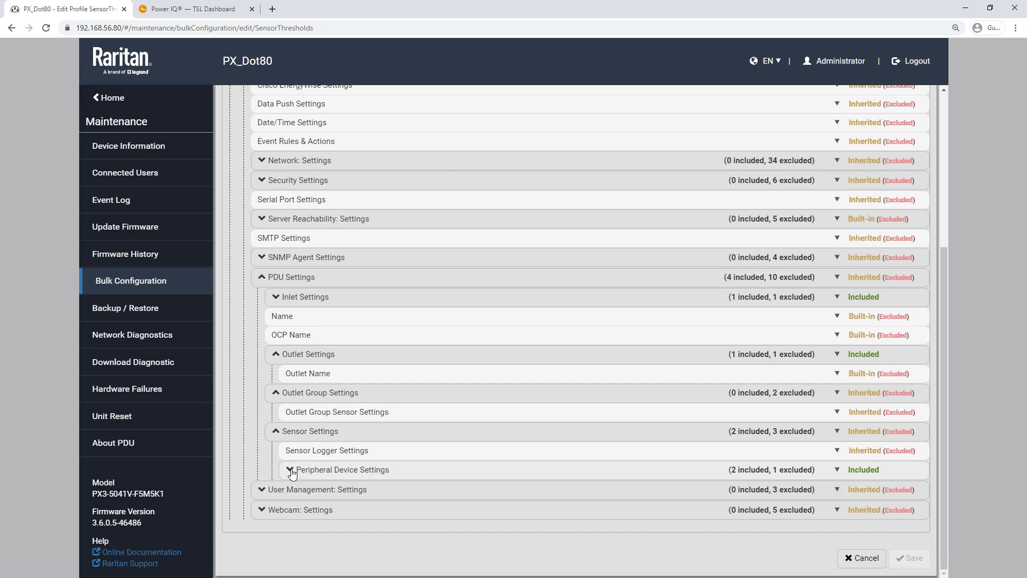
{"action": "left_click", "coordinate": [290, 471]}
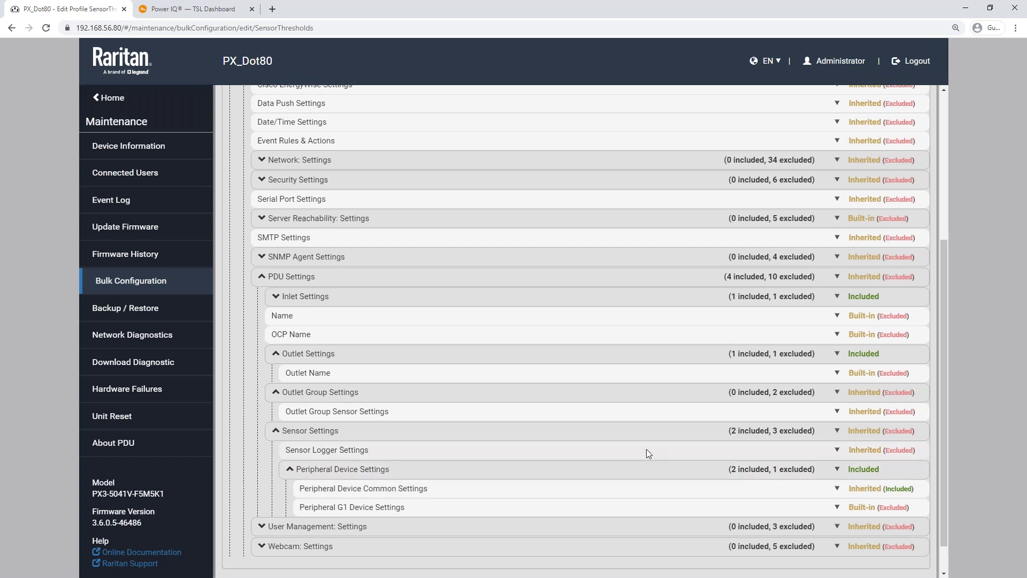
{"action": "scroll", "coordinate": [646, 448], "scroll_direction": "down", "scroll_amount": 1}
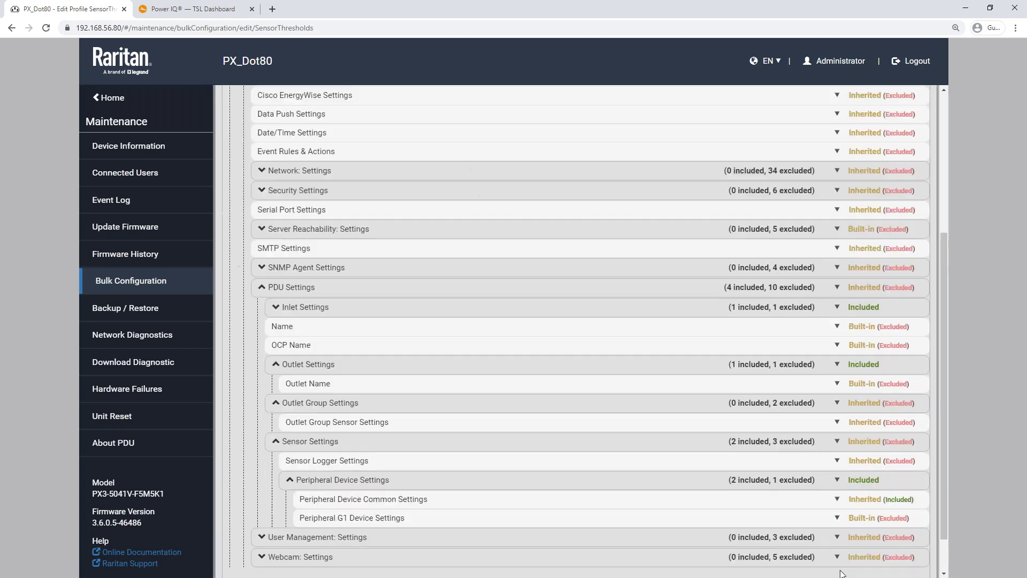
{"action": "scroll", "coordinate": [842, 573], "scroll_direction": "down", "scroll_amount": 1}
{"action": "left_click", "coordinate": [852, 558]}
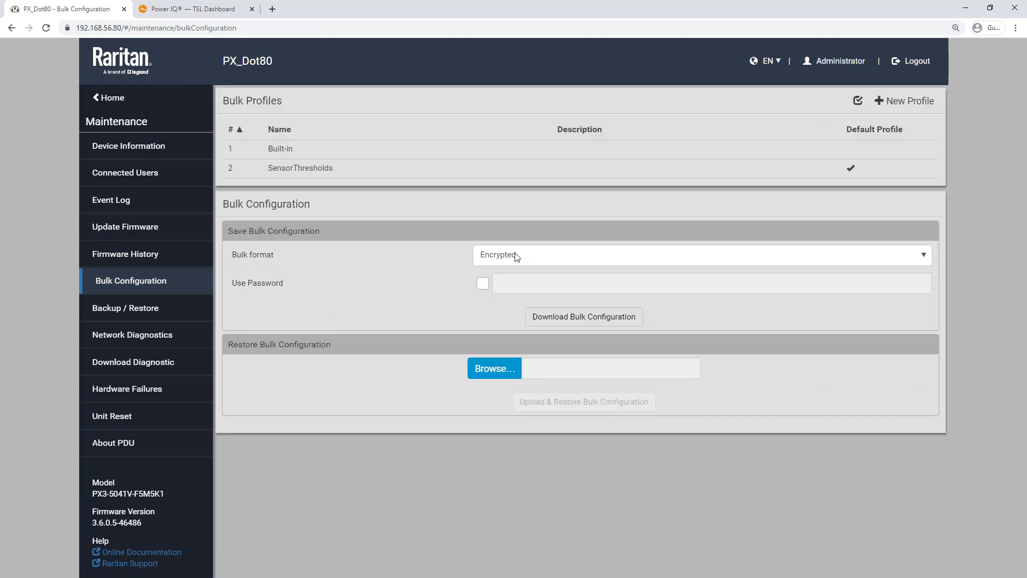
Step: Check the available bulk configuration formats, keeping Encrypted, and return to the PDU dashboard
{"action": "left_click", "coordinate": [517, 257]}
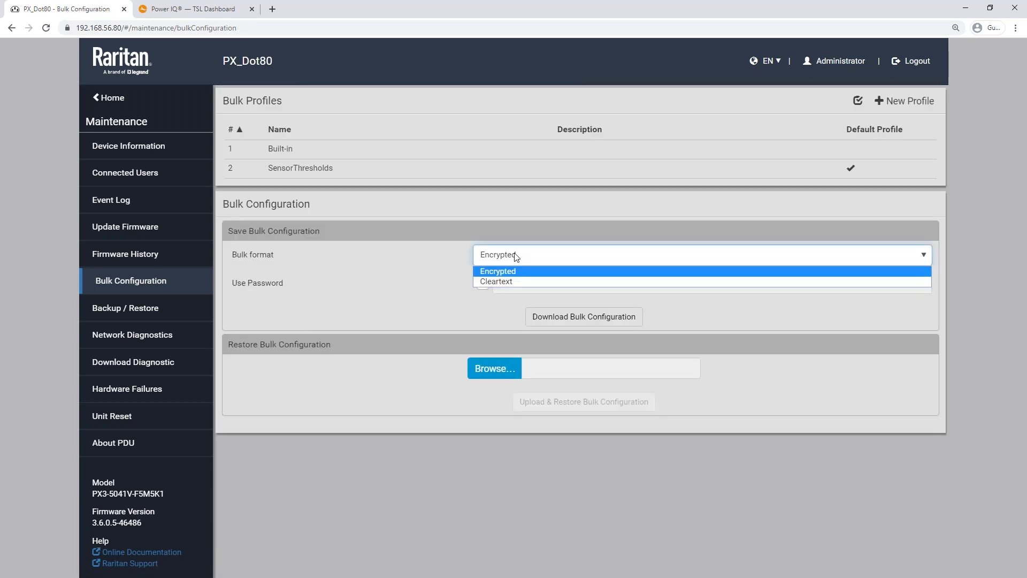
{"action": "left_click", "coordinate": [419, 289]}
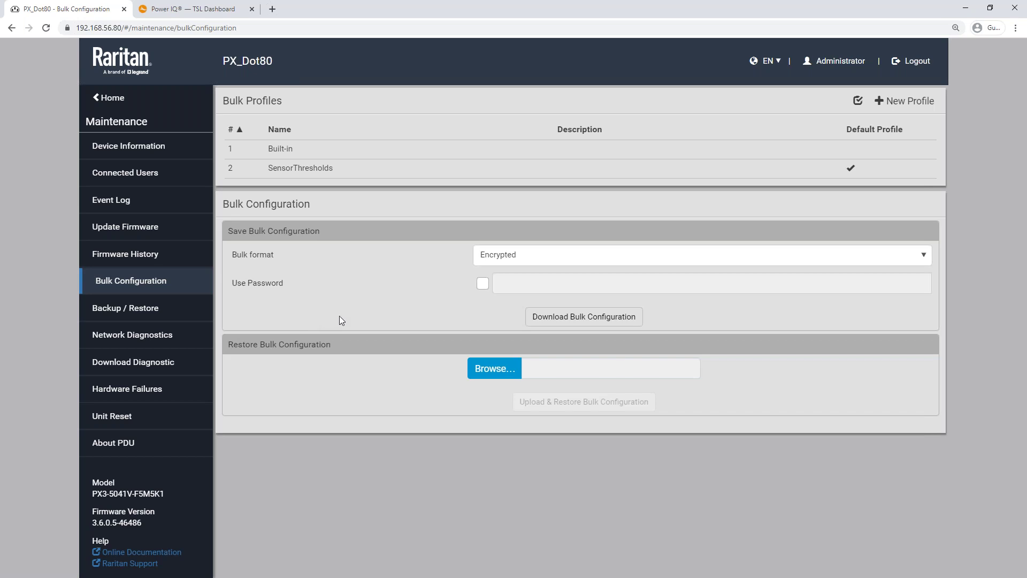
{"action": "left_click", "coordinate": [166, 149]}
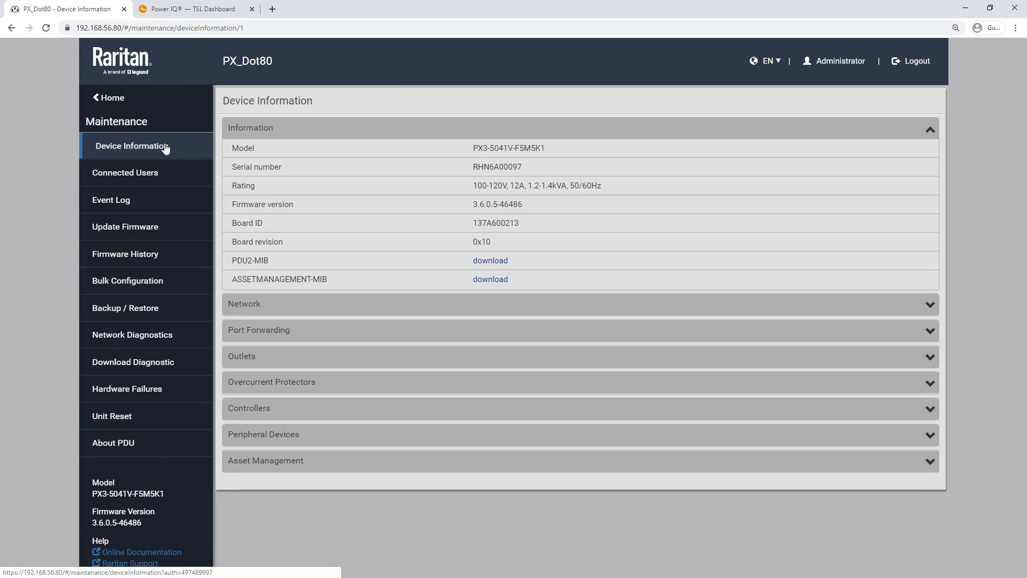
{"action": "left_click", "coordinate": [101, 99]}
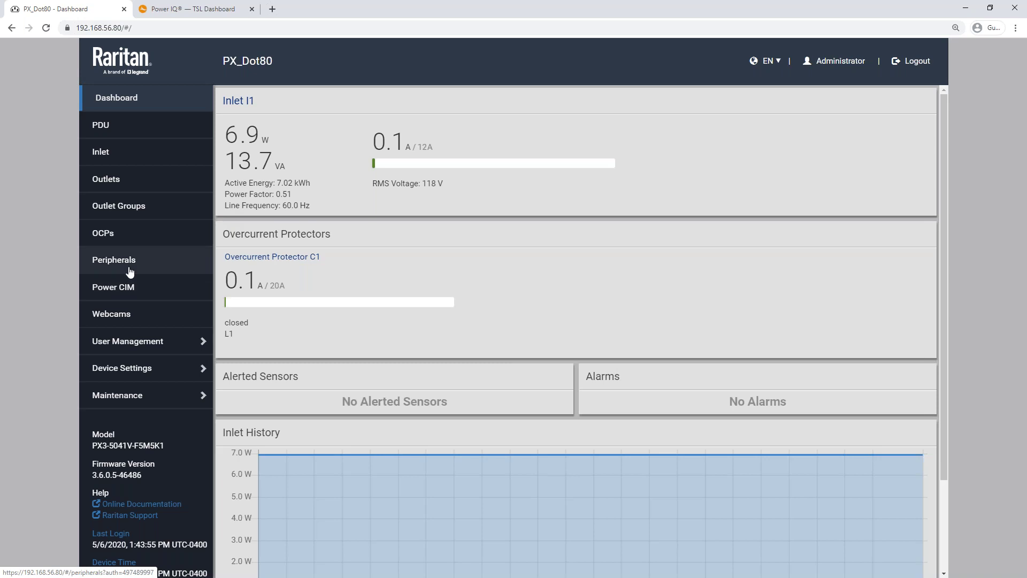
Step: Open the inlet's RMS Voltage thresholds for editing
{"action": "left_click", "coordinate": [131, 161]}
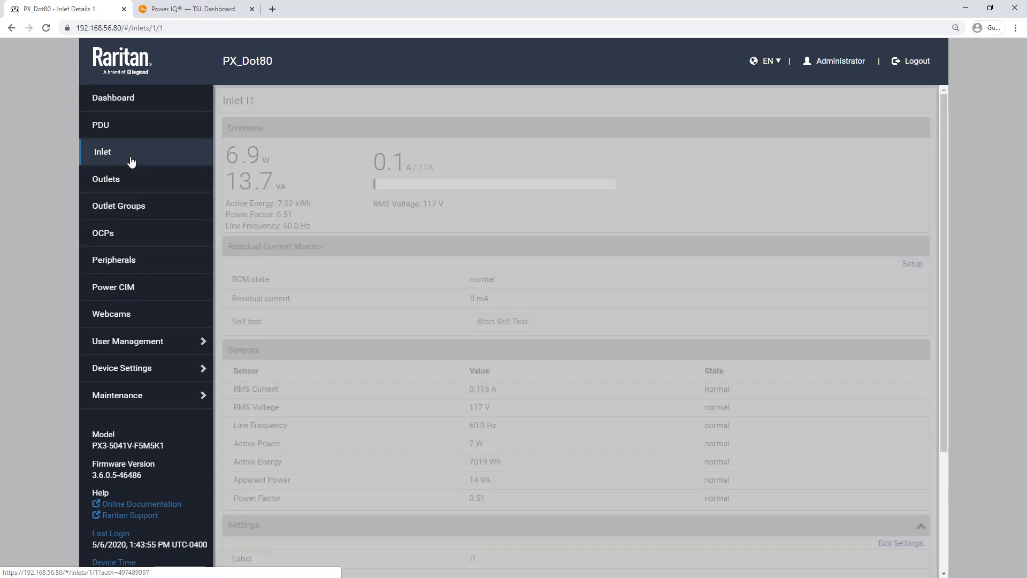
{"action": "scroll", "coordinate": [227, 307], "scroll_direction": "down", "scroll_amount": 3}
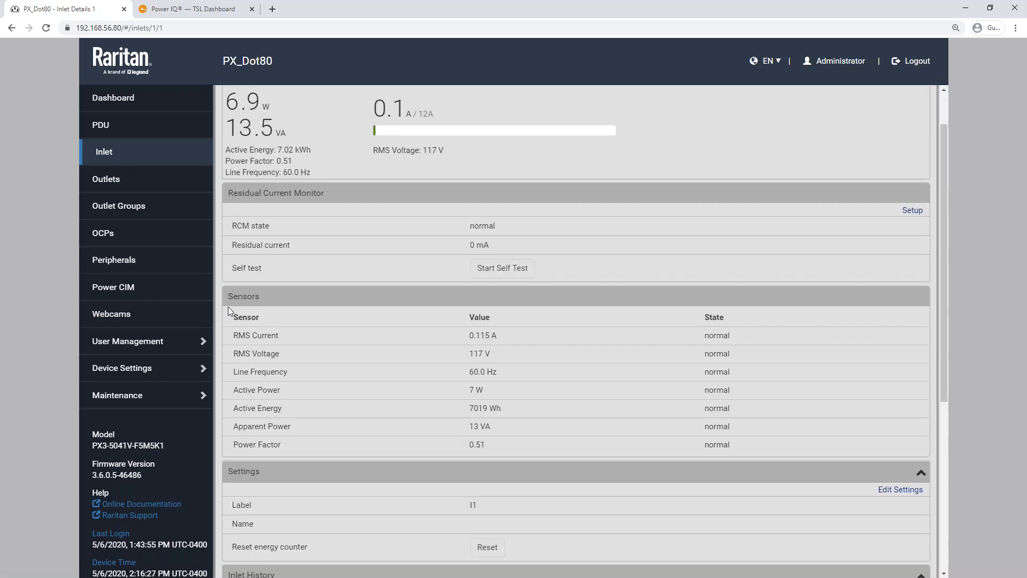
{"action": "scroll", "coordinate": [376, 557], "scroll_direction": "down", "scroll_amount": 3}
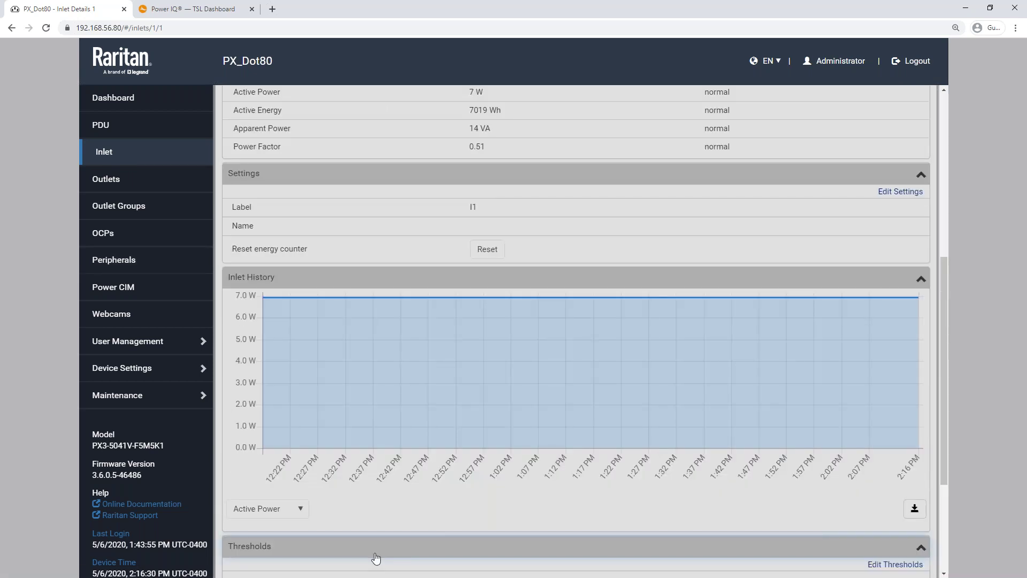
{"action": "scroll", "coordinate": [376, 558], "scroll_direction": "down", "scroll_amount": 3}
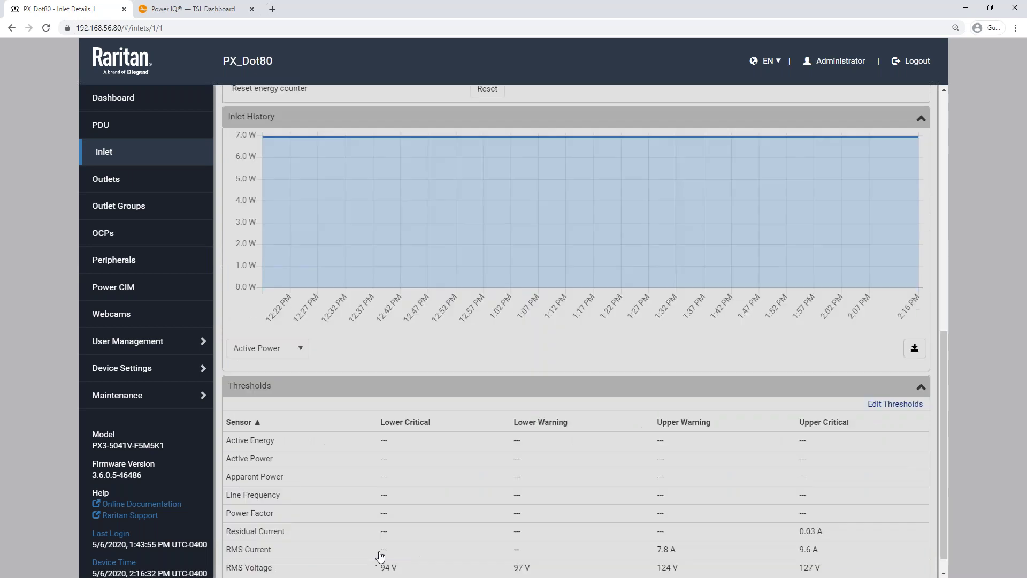
{"action": "scroll", "coordinate": [374, 510], "scroll_direction": "down", "scroll_amount": 1}
{"action": "left_click", "coordinate": [355, 550]}
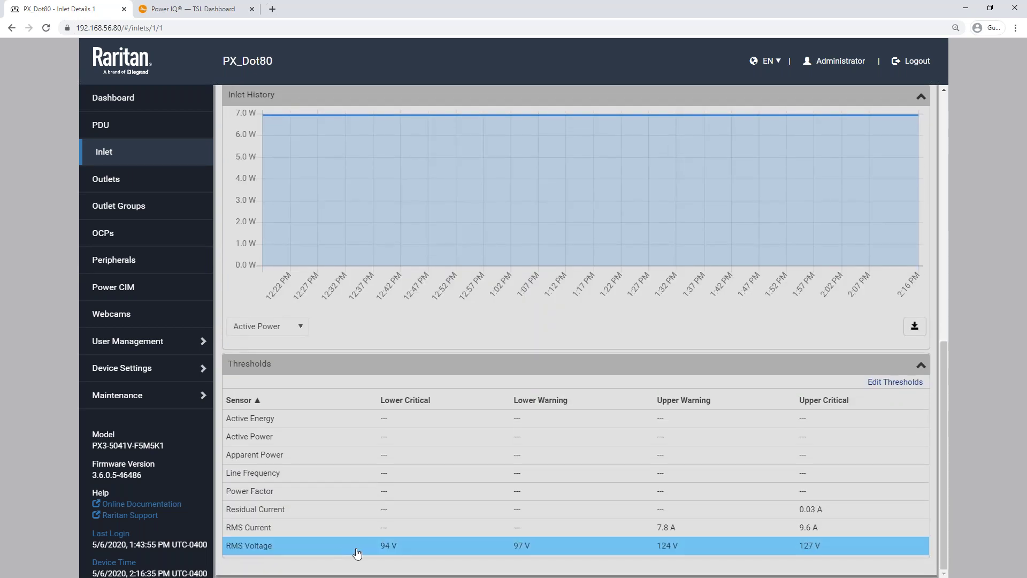
{"action": "left_click", "coordinate": [886, 382]}
{"action": "scroll", "coordinate": [886, 390], "scroll_direction": "down", "scroll_amount": 1}
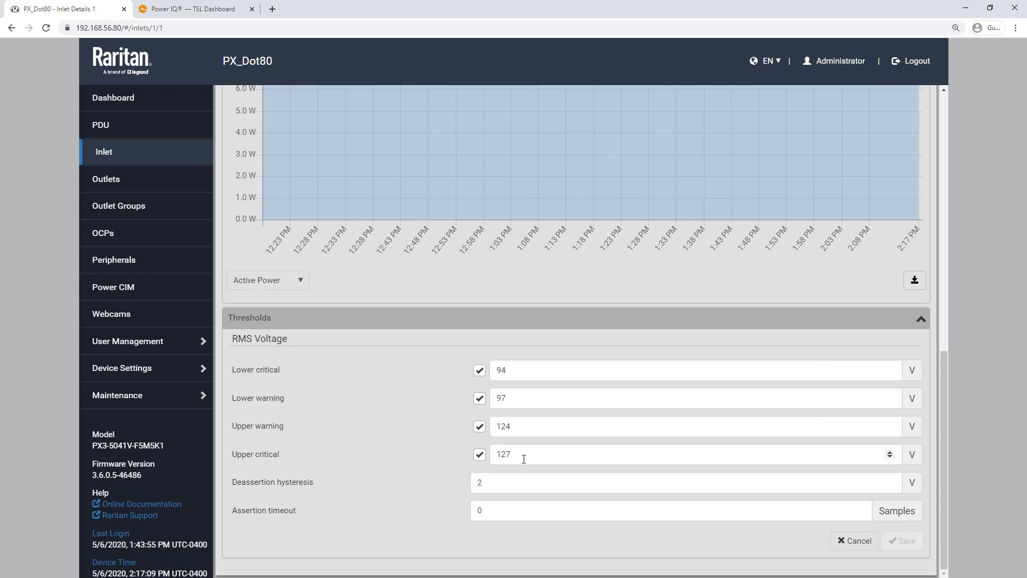
Step: Examine the Deassertion hysteresis and Assertion timeout settings of the inlet's RMS Voltage thresholds
{"action": "mouse_move", "coordinate": [499, 481]}
{"action": "left_click", "coordinate": [496, 481]}
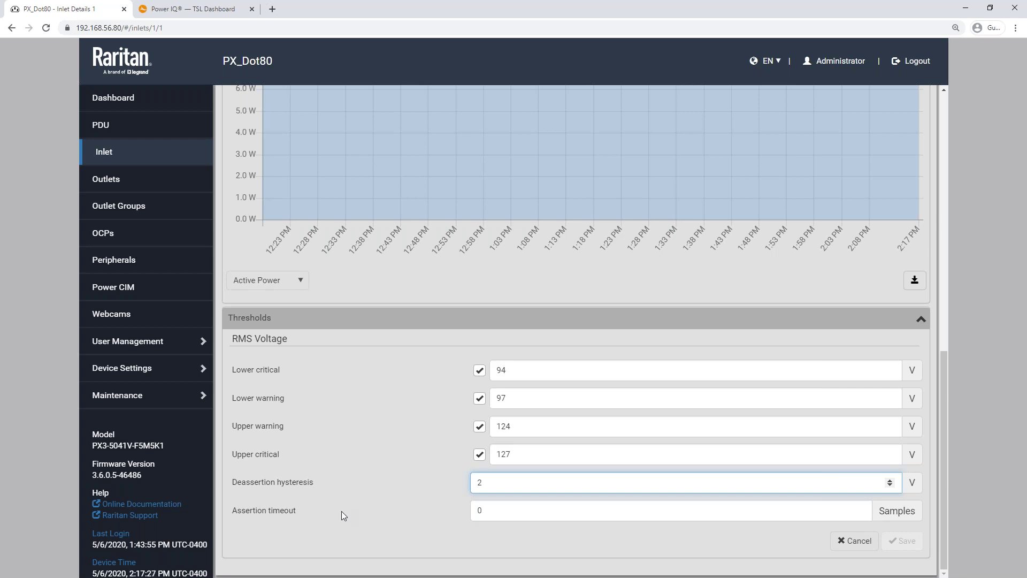
{"action": "key", "text": "Tab"}
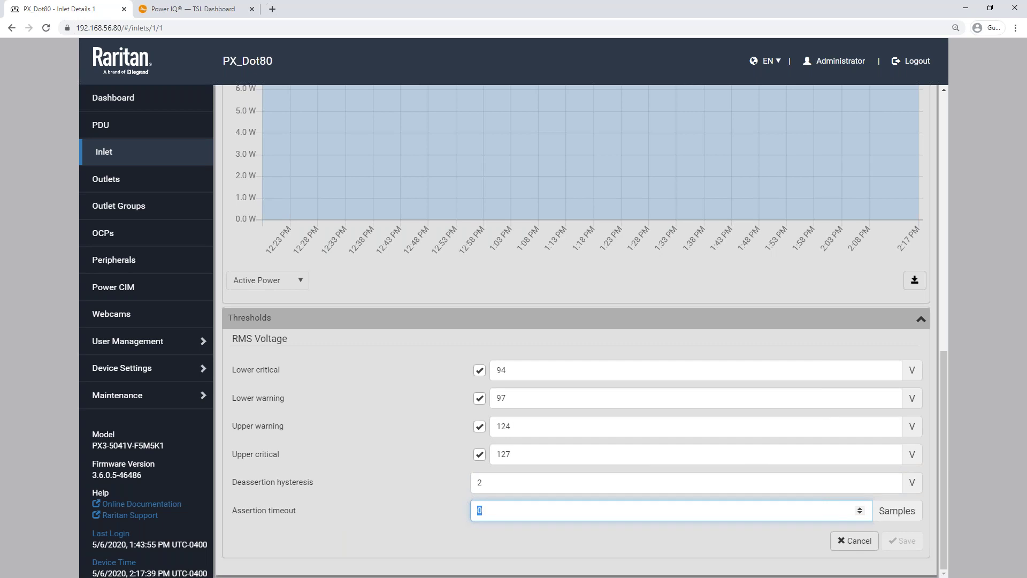
Step: Try an assertion timeout of 15 and 10 samples for the inlet's RMS Voltage, and restore it to 0
{"action": "type", "text": "15"}
{"action": "key", "text": "BackSpace"}
{"action": "type", "text": "0"}
{"action": "key", "text": "BackSpace"}
{"action": "key", "text": "BackSpace"}
{"action": "type", "text": "0"}
{"action": "key", "text": "shift+Tab"}
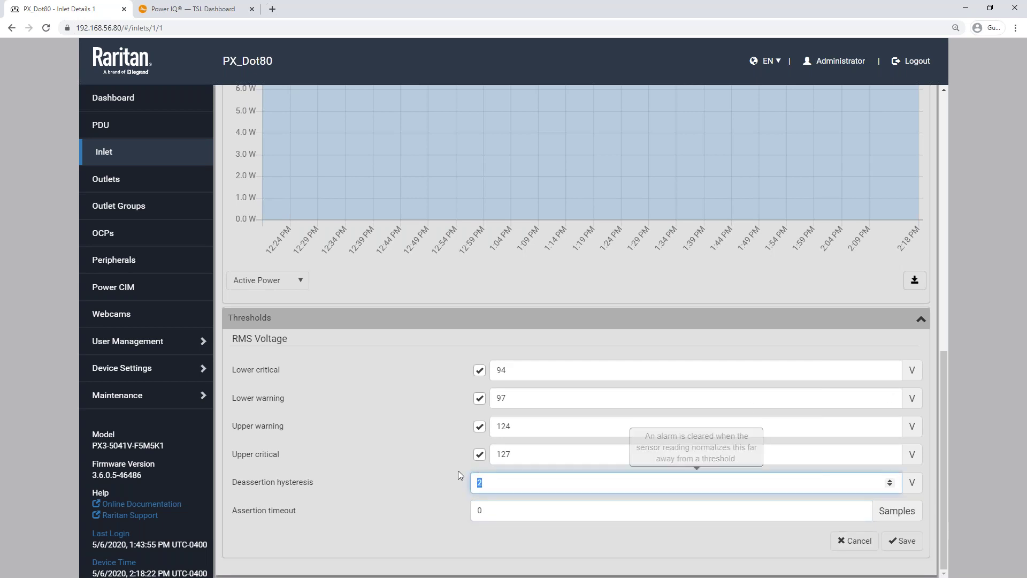
Step: Try a deassertion hysteresis of 5 V with an upper warning of 120 V for the inlet's RMS Voltage
{"action": "type", "text": "5"}
{"action": "left_click", "coordinate": [509, 477]}
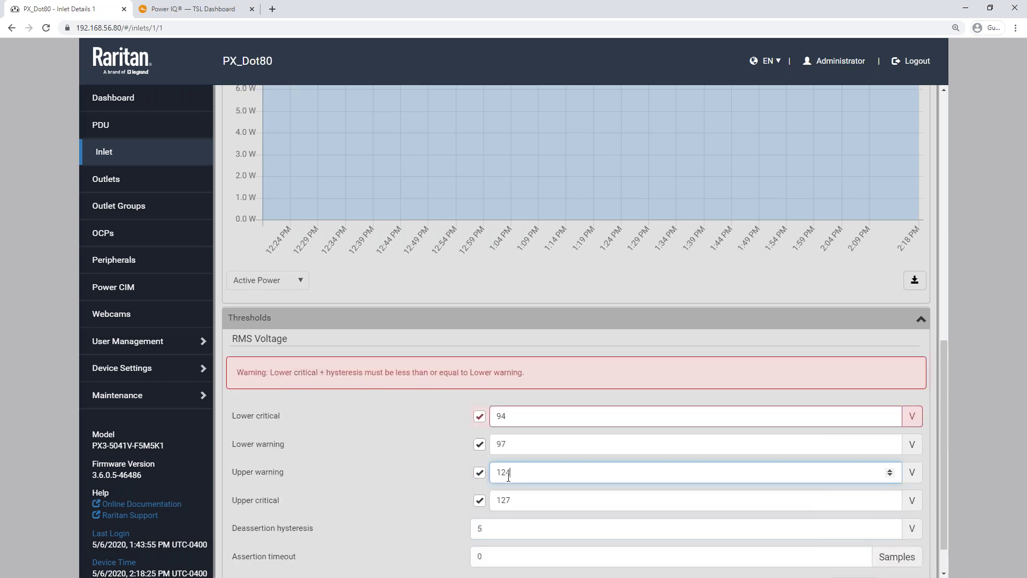
{"action": "key", "text": "BackSpace"}
{"action": "type", "text": "0"}
{"action": "left_click", "coordinate": [422, 543]}
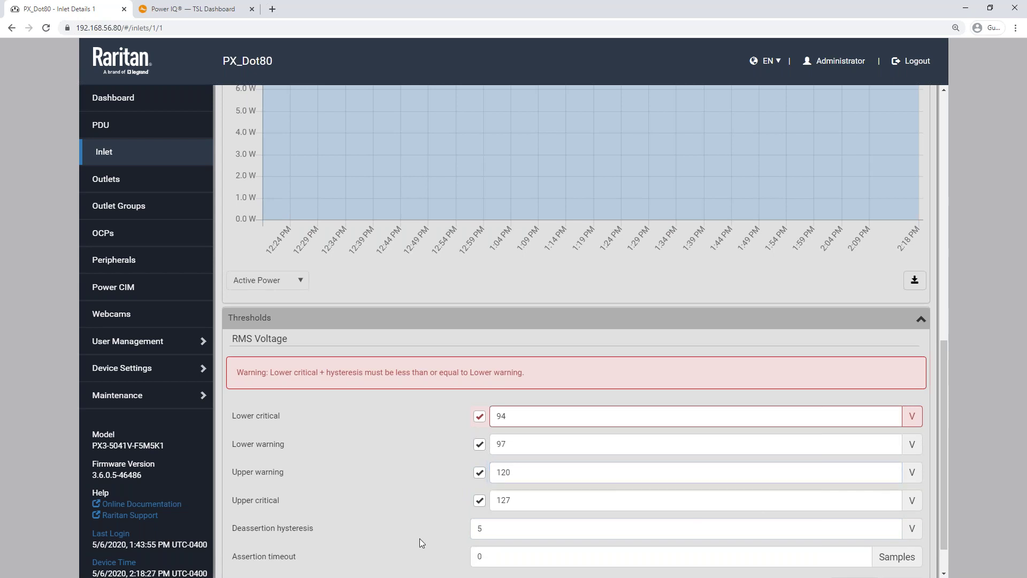
{"action": "scroll", "coordinate": [498, 446], "scroll_direction": "down", "scroll_amount": 1}
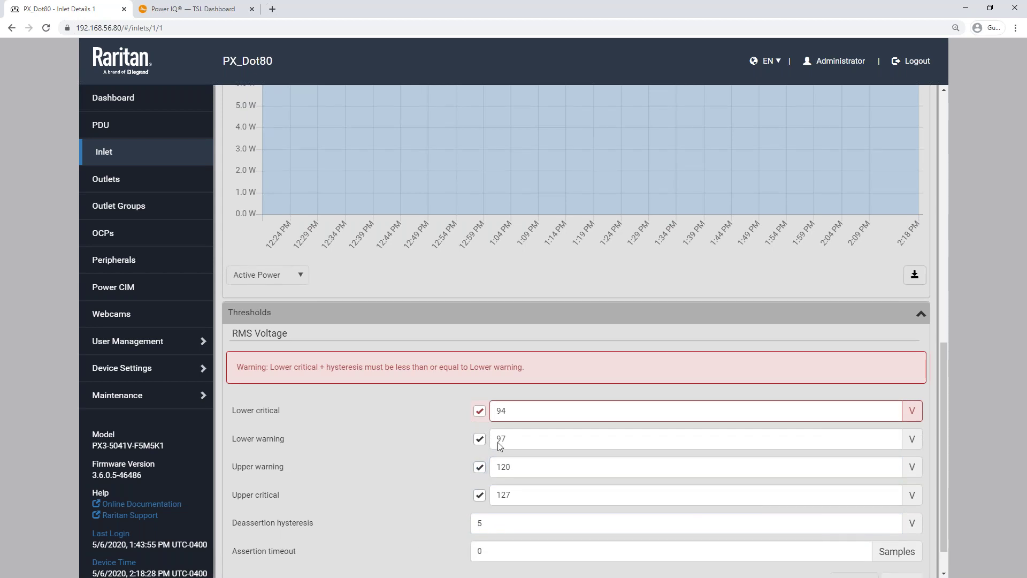
{"action": "scroll", "coordinate": [498, 445], "scroll_direction": "down", "scroll_amount": 2}
{"action": "left_click", "coordinate": [530, 457]}
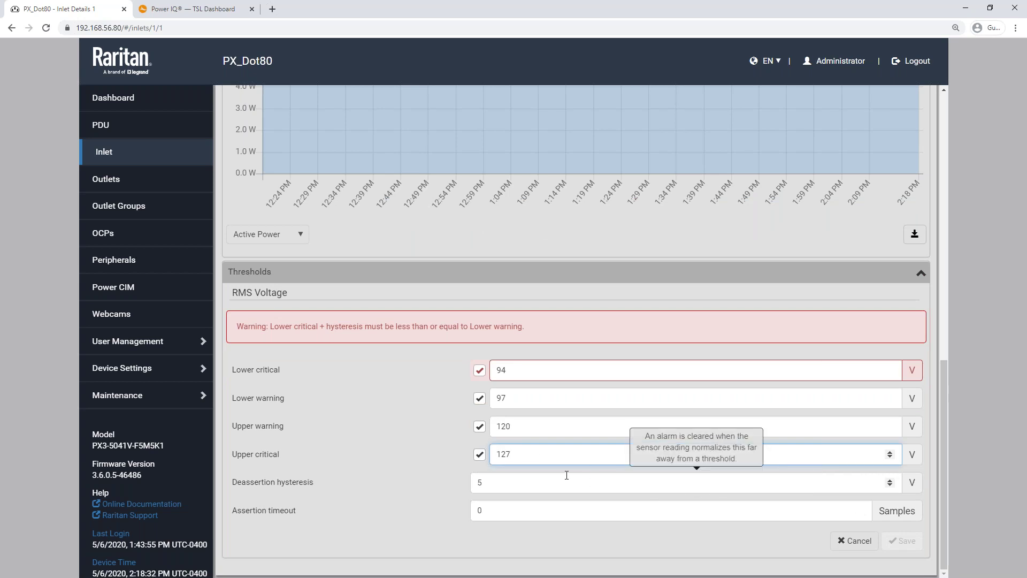
{"action": "left_click", "coordinate": [544, 428]}
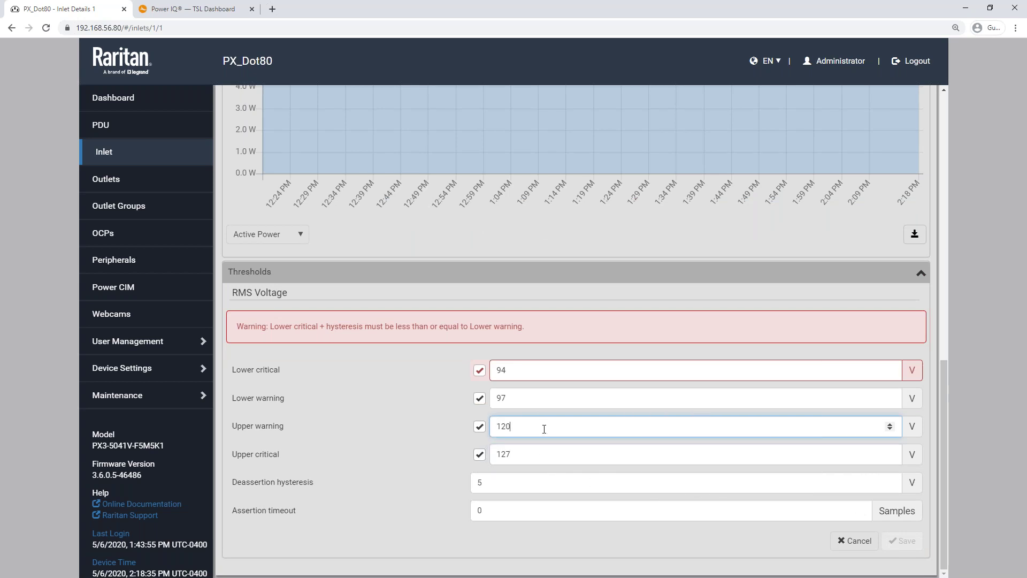
{"action": "left_click_drag", "start_coordinate": [527, 426], "coordinate": [458, 435]}
{"action": "left_click", "coordinate": [534, 426]}
{"action": "left_click", "coordinate": [512, 481]}
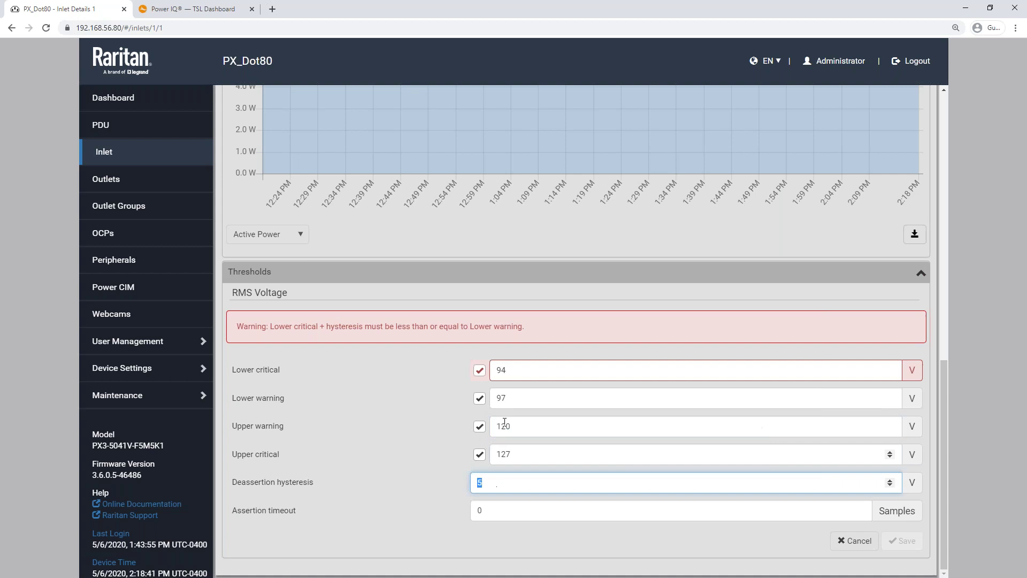
Step: Try a 3 V hysteresis with Lower critical disabled, and re-enable Lower critical with the hysteresis at 0 V
{"action": "left_click", "coordinate": [480, 370]}
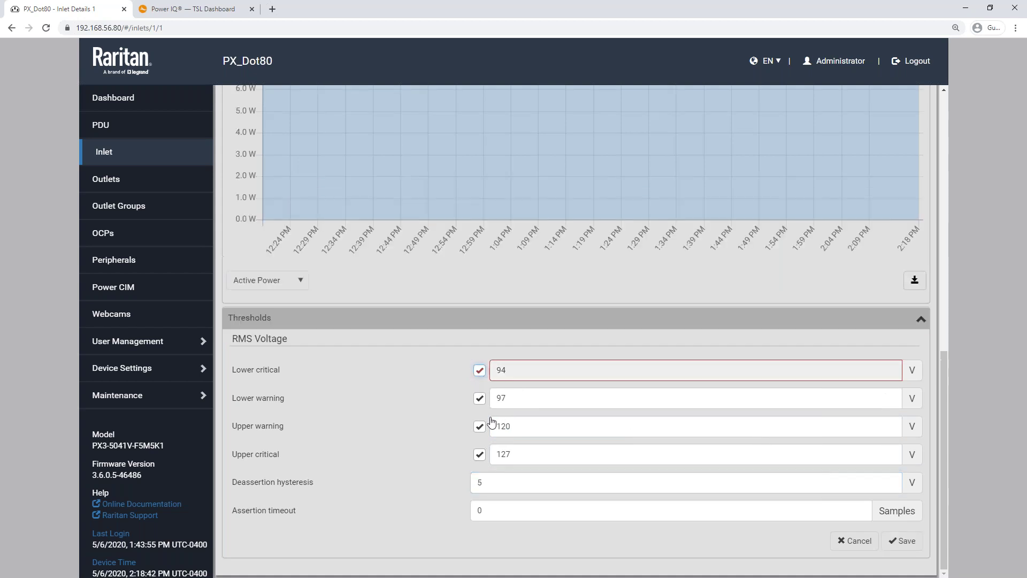
{"action": "left_click_drag", "start_coordinate": [491, 483], "coordinate": [439, 472]}
{"action": "type", "text": "3"}
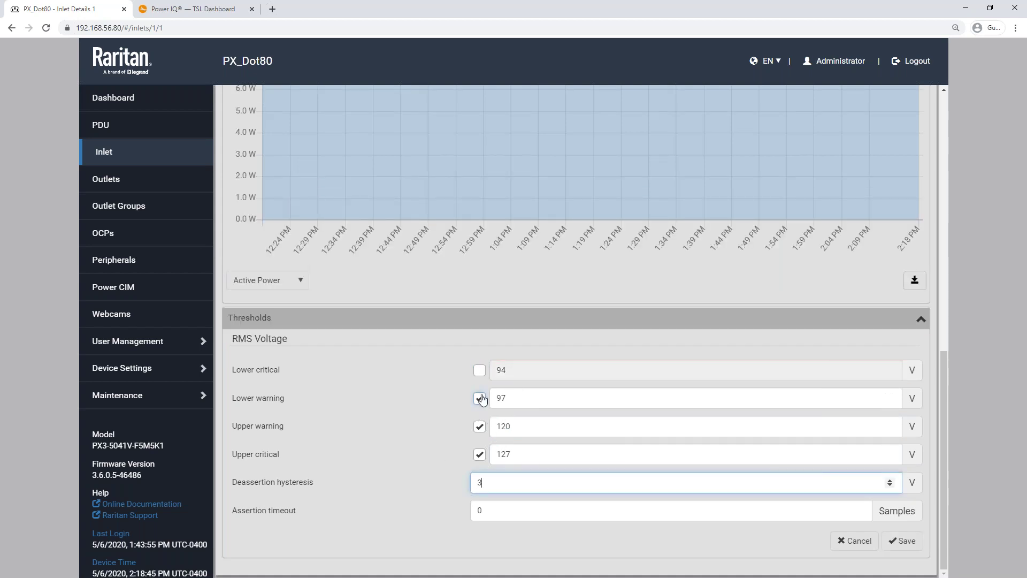
{"action": "left_click", "coordinate": [479, 370]}
{"action": "left_click_drag", "start_coordinate": [502, 483], "coordinate": [439, 471]}
{"action": "type", "text": "0"}
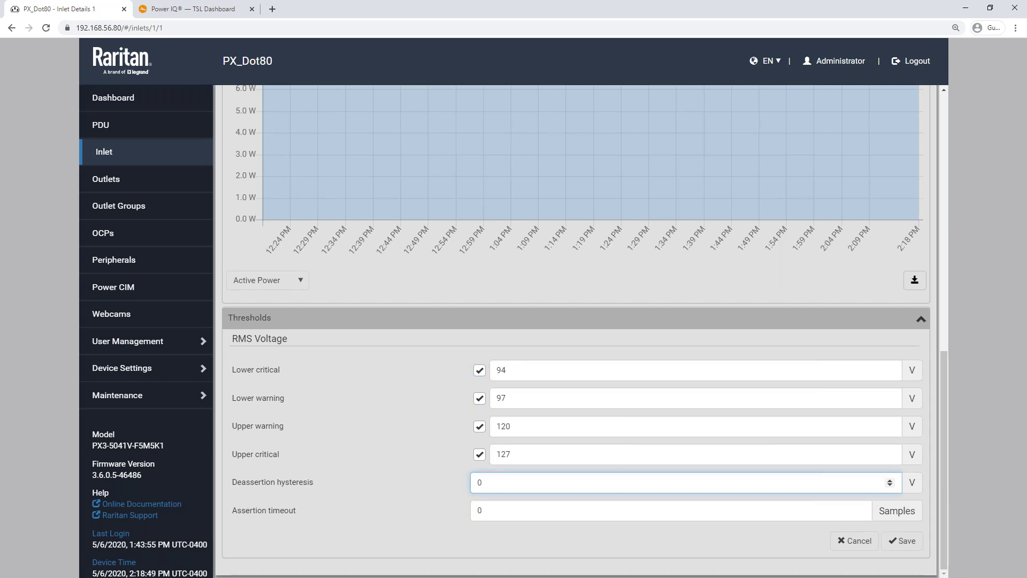
Step: Set the RMS Voltage upper warning to 124 V and discard all the inlet threshold edits
{"action": "left_click", "coordinate": [533, 425]}
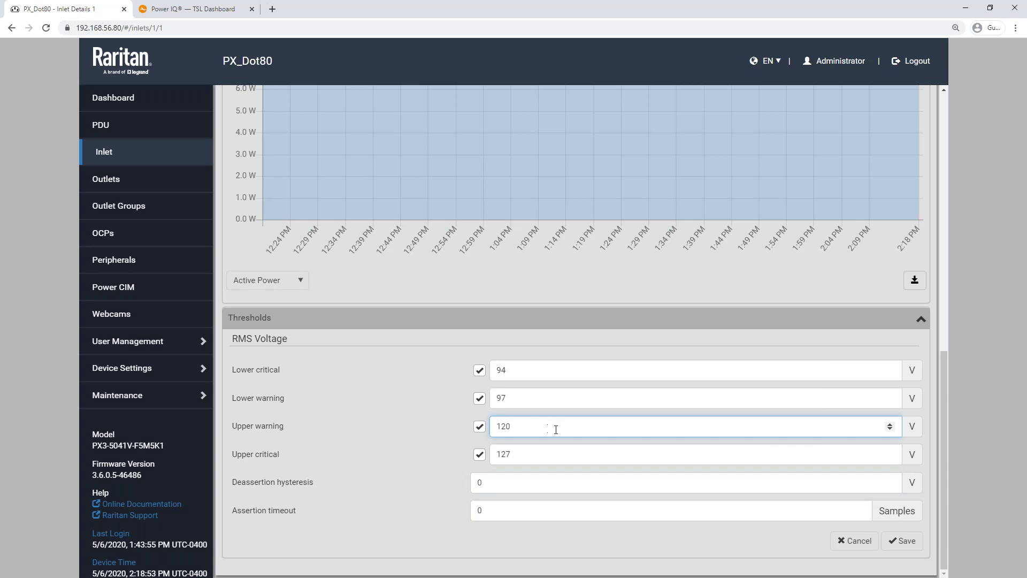
{"action": "key", "text": "BackSpace"}
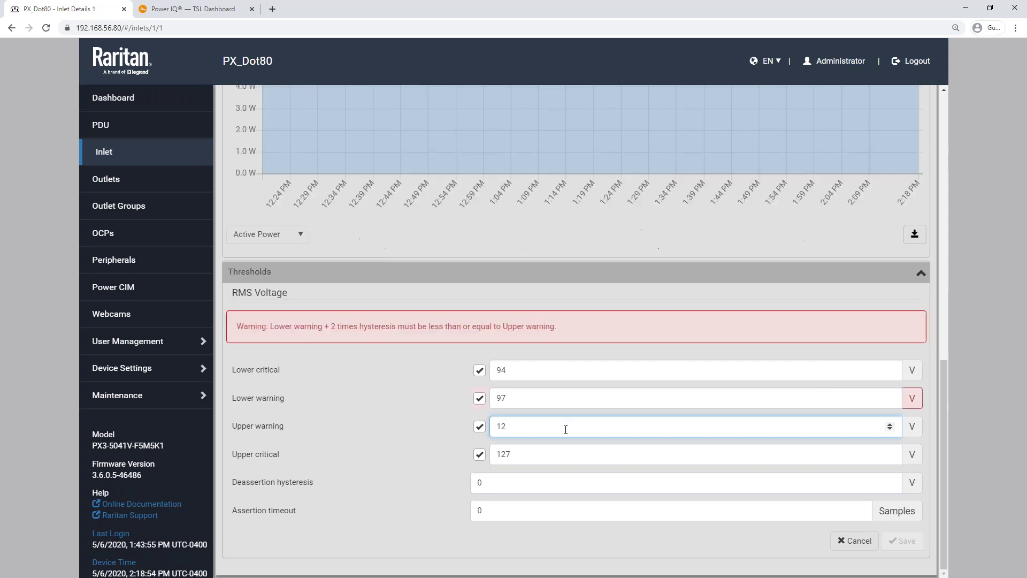
{"action": "type", "text": "4"}
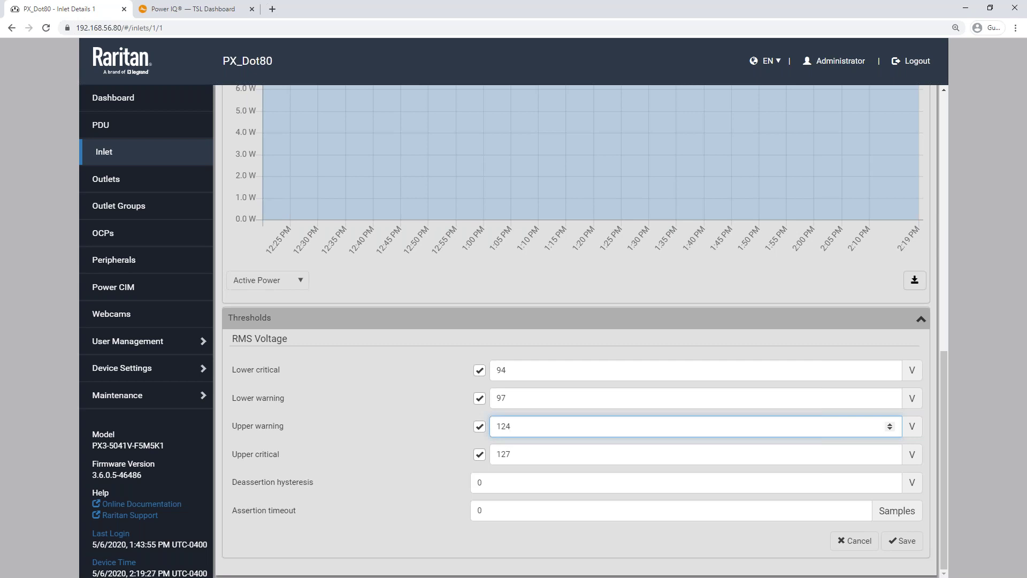
{"action": "left_click", "coordinate": [860, 544]}
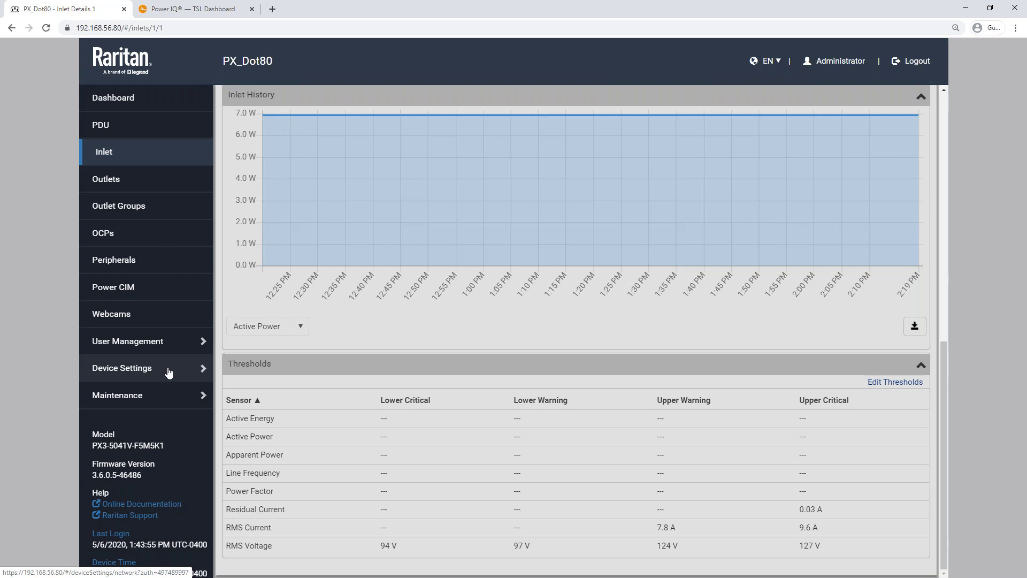
Step: Open the SensorThresholds bulk profile for editing from the PDU's bulk configuration page
{"action": "left_click", "coordinate": [169, 371]}
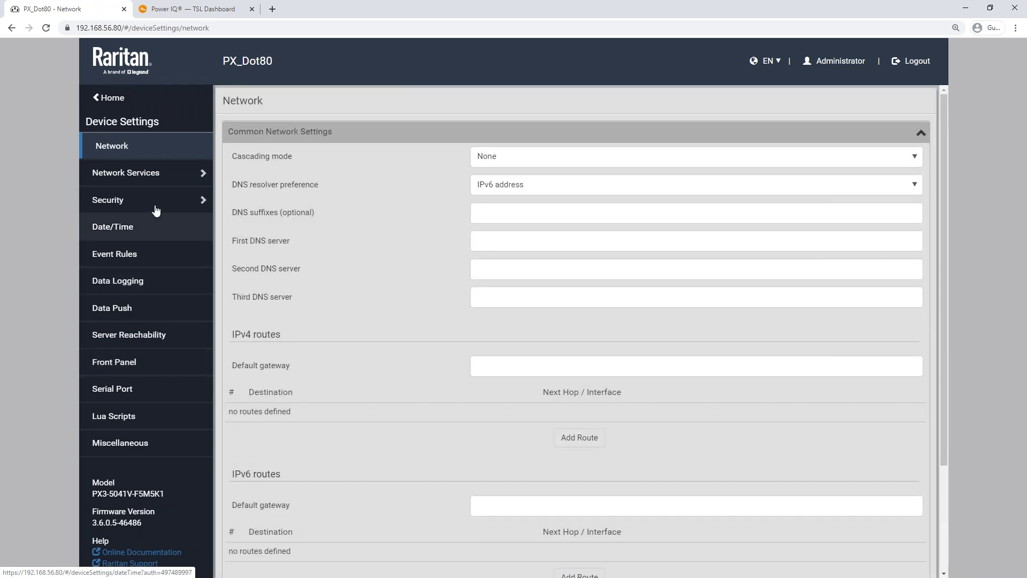
{"action": "left_click", "coordinate": [105, 97]}
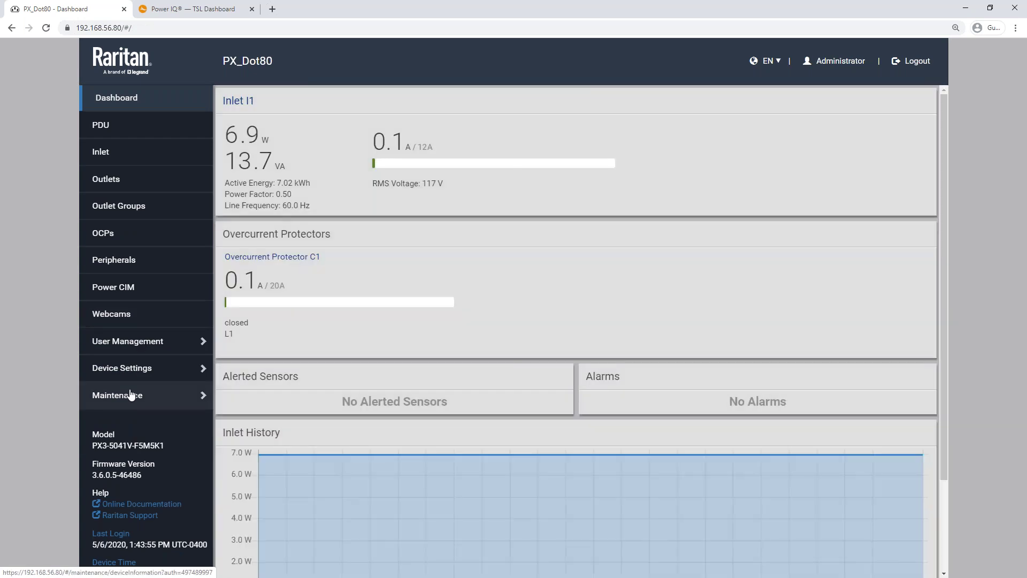
{"action": "left_click", "coordinate": [131, 395]}
{"action": "left_click", "coordinate": [134, 281]}
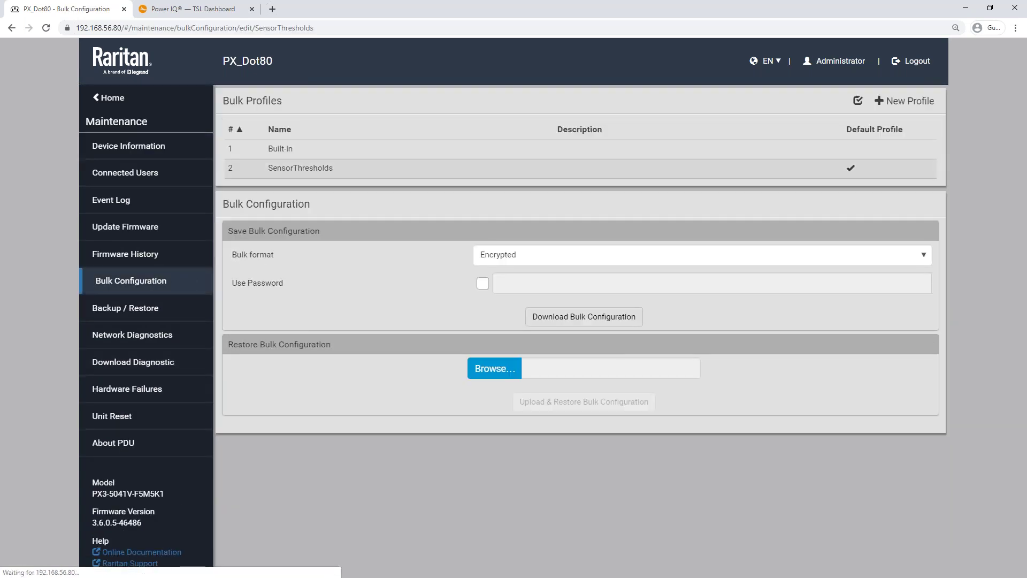
{"action": "left_click", "coordinate": [267, 168]}
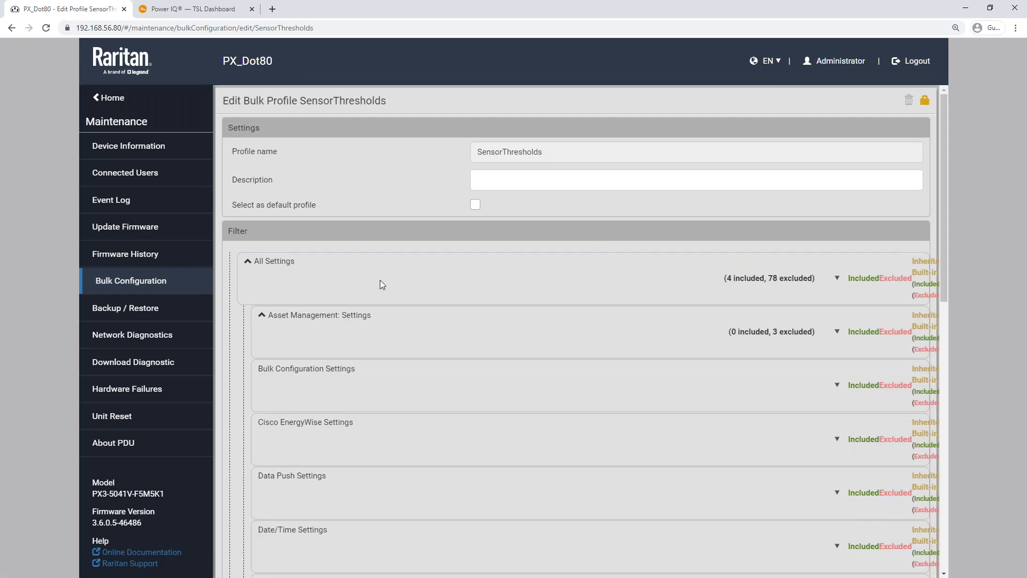
Step: Set Date/Time Settings to Included in the SensorThresholds profile's filter and save the profile
{"action": "scroll", "coordinate": [288, 363], "scroll_direction": "down", "scroll_amount": 1}
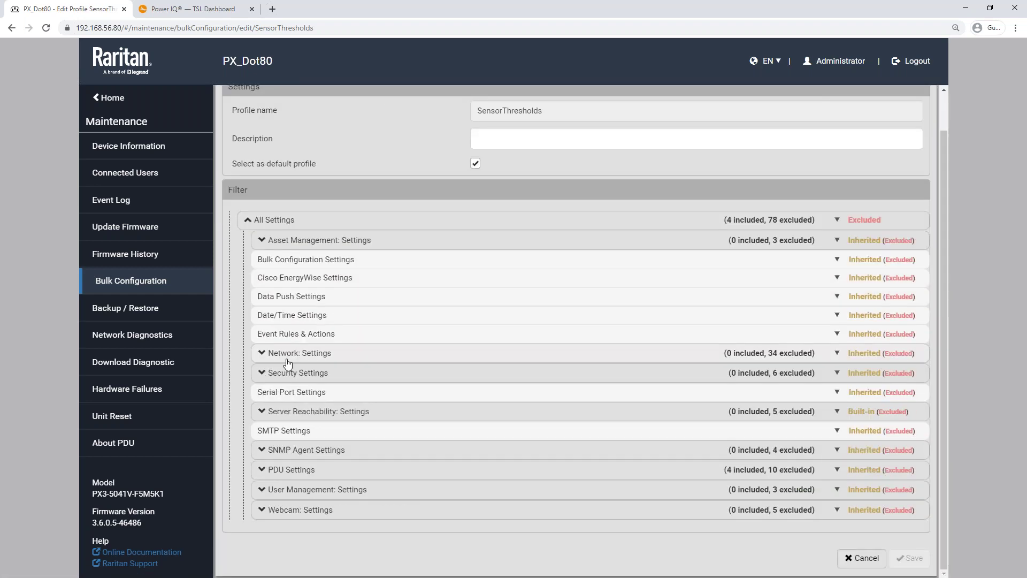
{"action": "left_click", "coordinate": [287, 358]}
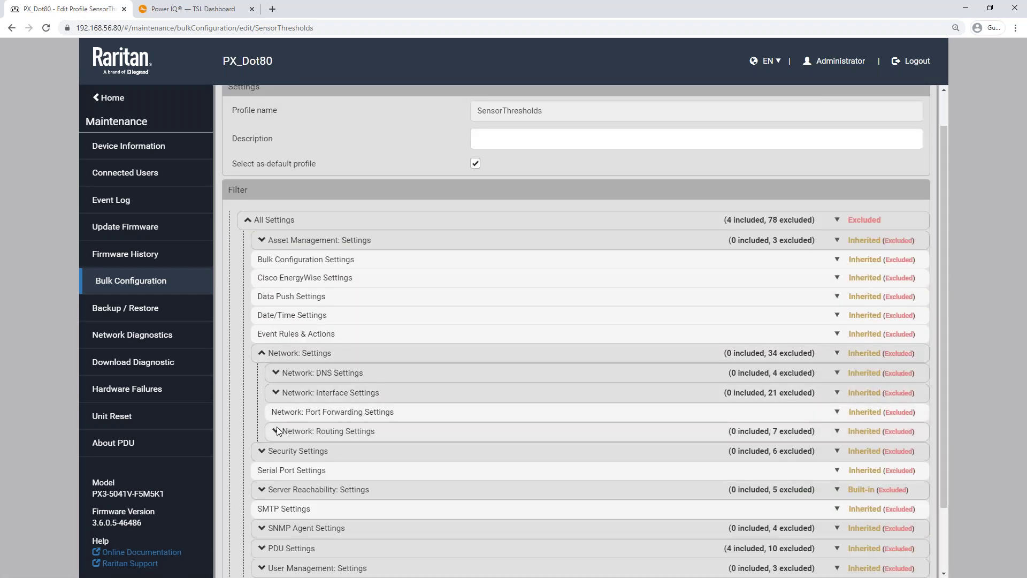
{"action": "scroll", "coordinate": [278, 431], "scroll_direction": "down", "scroll_amount": 1}
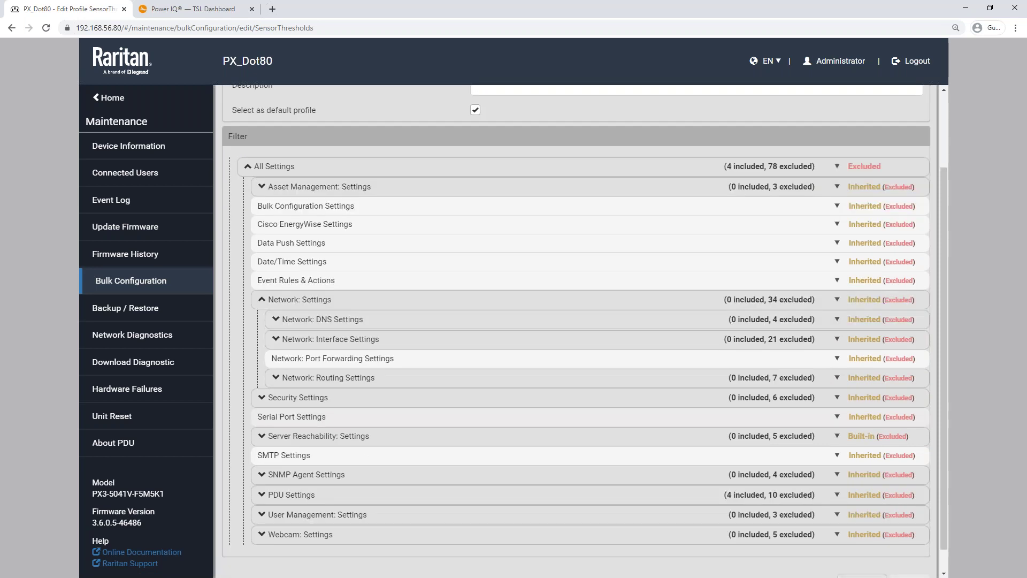
{"action": "scroll", "coordinate": [770, 315], "scroll_direction": "up", "scroll_amount": 1}
{"action": "left_click", "coordinate": [837, 315]}
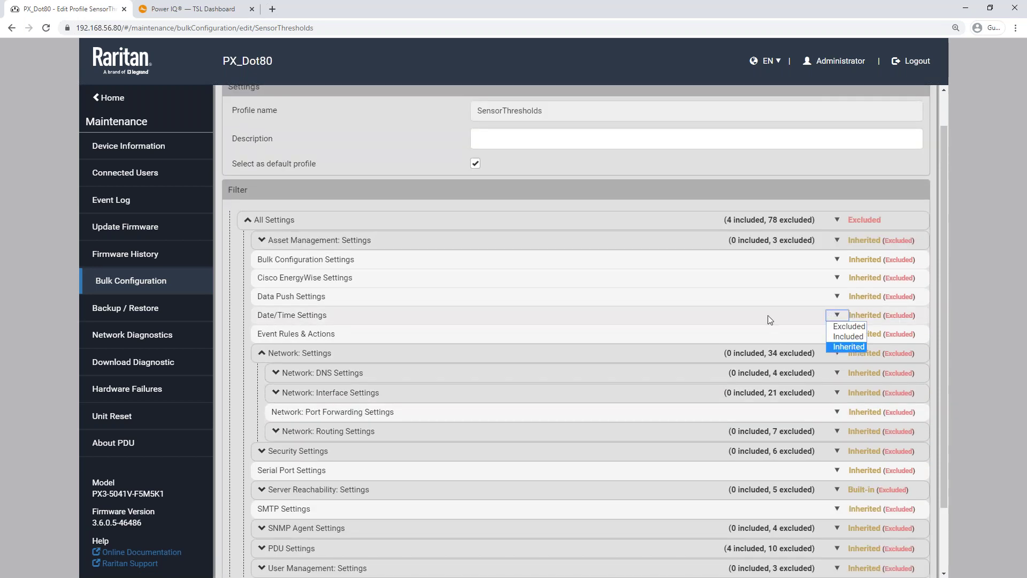
{"action": "left_click", "coordinate": [837, 335]}
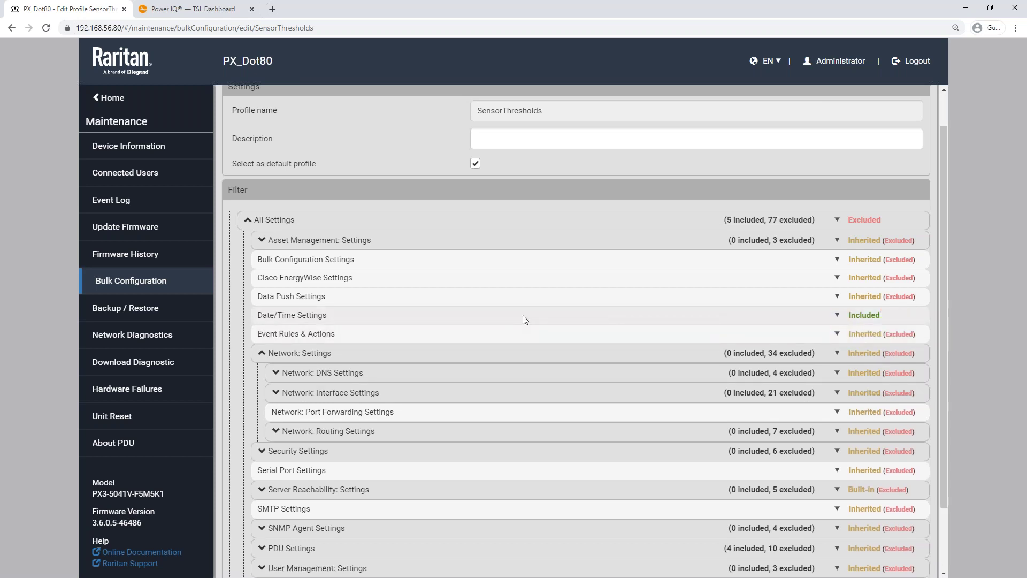
{"action": "scroll", "coordinate": [524, 319], "scroll_direction": "down", "scroll_amount": 1}
{"action": "scroll", "coordinate": [525, 319], "scroll_direction": "down", "scroll_amount": 1}
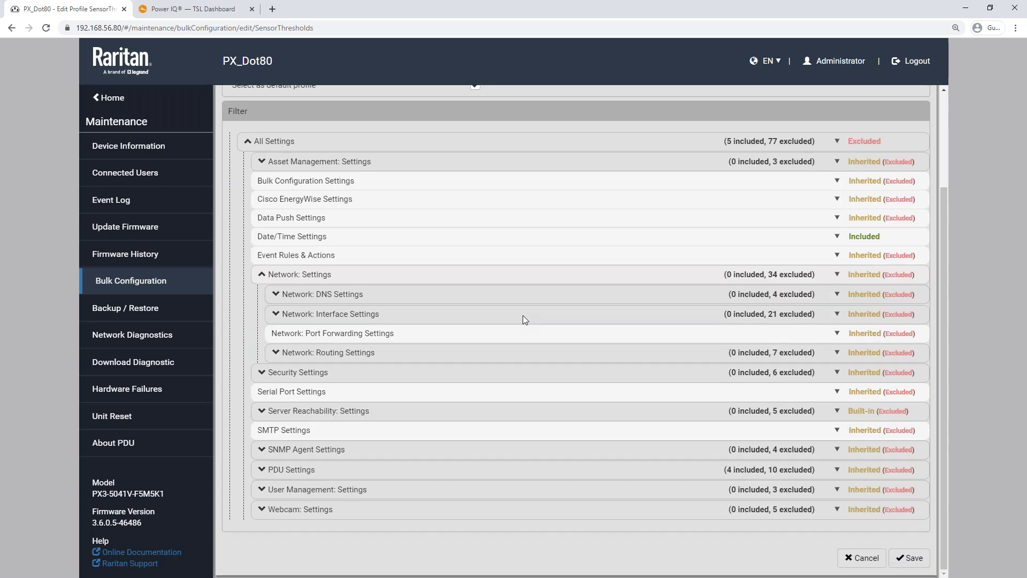
{"action": "left_click", "coordinate": [916, 560]}
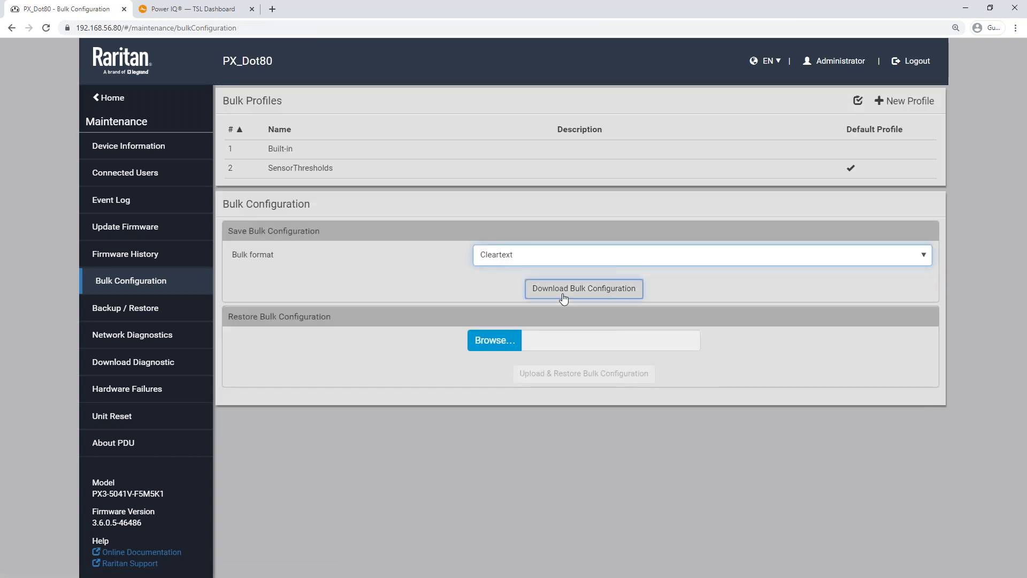
Step: Download the bulk configuration in Cleartext format and open the downloaded file
{"action": "left_click", "coordinate": [559, 293]}
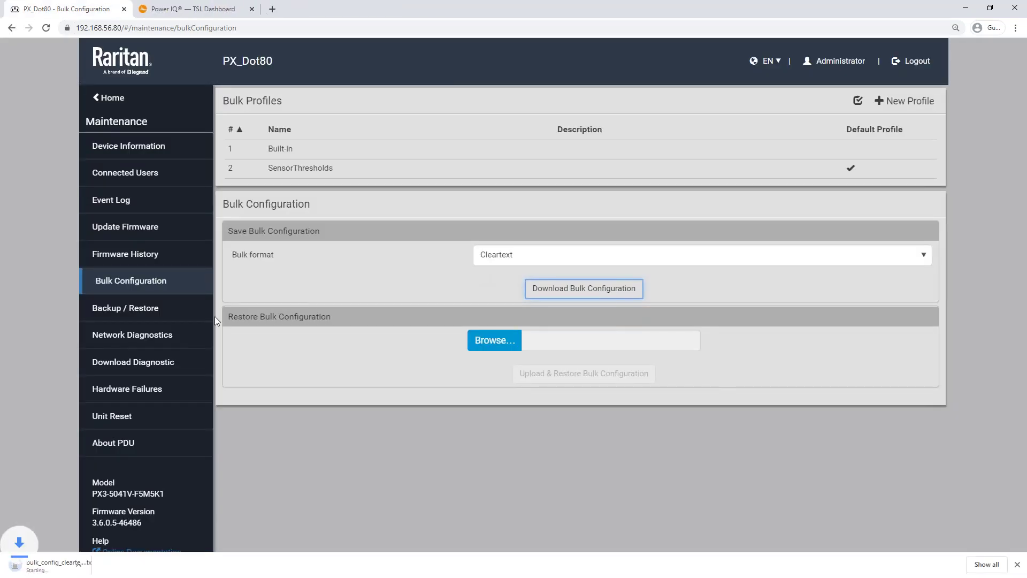
{"action": "left_click", "coordinate": [54, 565]}
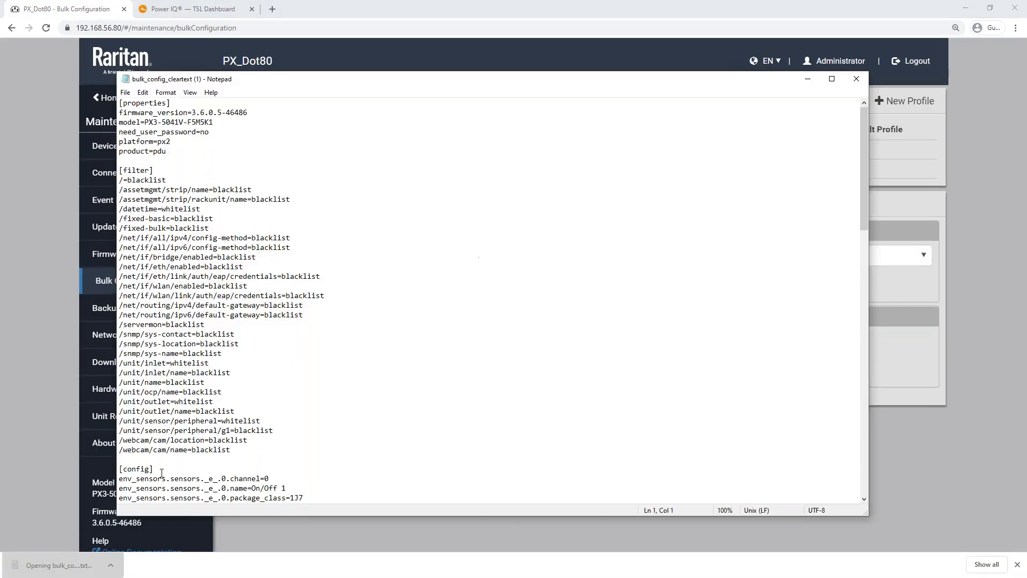
Step: Examine the filter, config and checksums sections of the downloaded cleartext configuration file, and close it
{"action": "scroll", "coordinate": [203, 438], "scroll_direction": "down", "scroll_amount": 1}
{"action": "scroll", "coordinate": [241, 404], "scroll_direction": "down", "scroll_amount": 8}
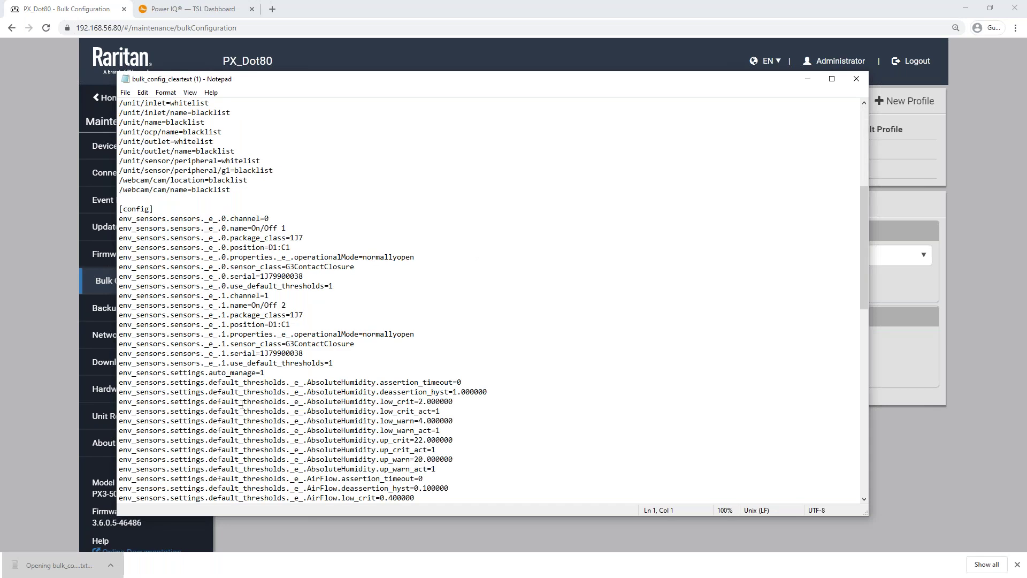
{"action": "scroll", "coordinate": [241, 403], "scroll_direction": "down", "scroll_amount": 19}
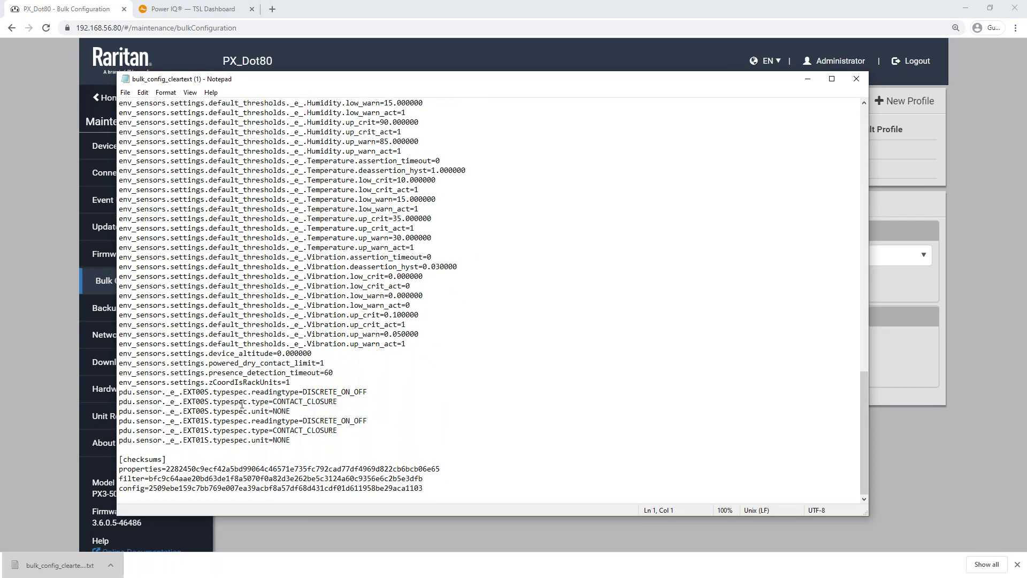
{"action": "scroll", "coordinate": [241, 411], "scroll_direction": "up", "scroll_amount": 20}
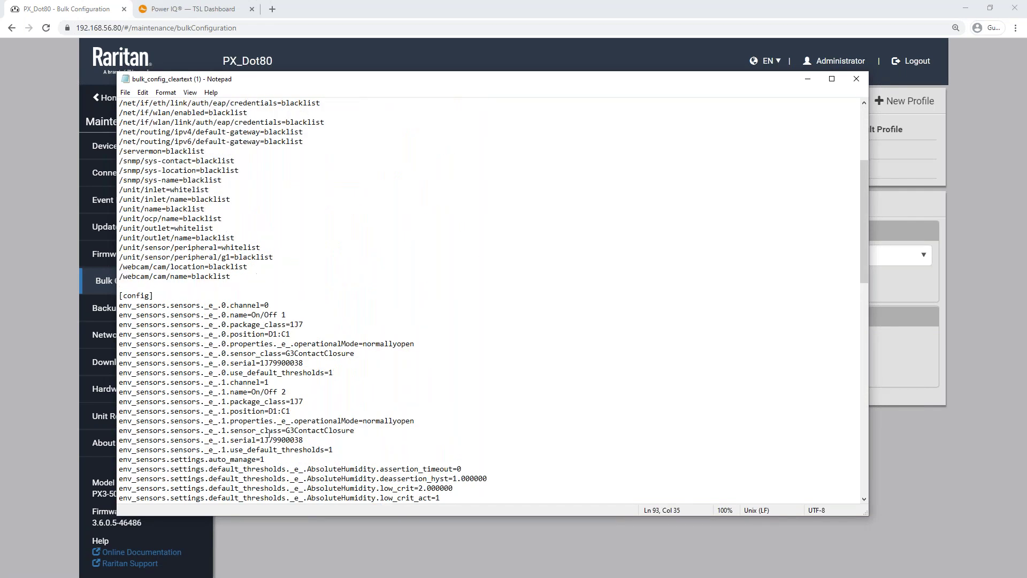
{"action": "left_click", "coordinate": [269, 431]}
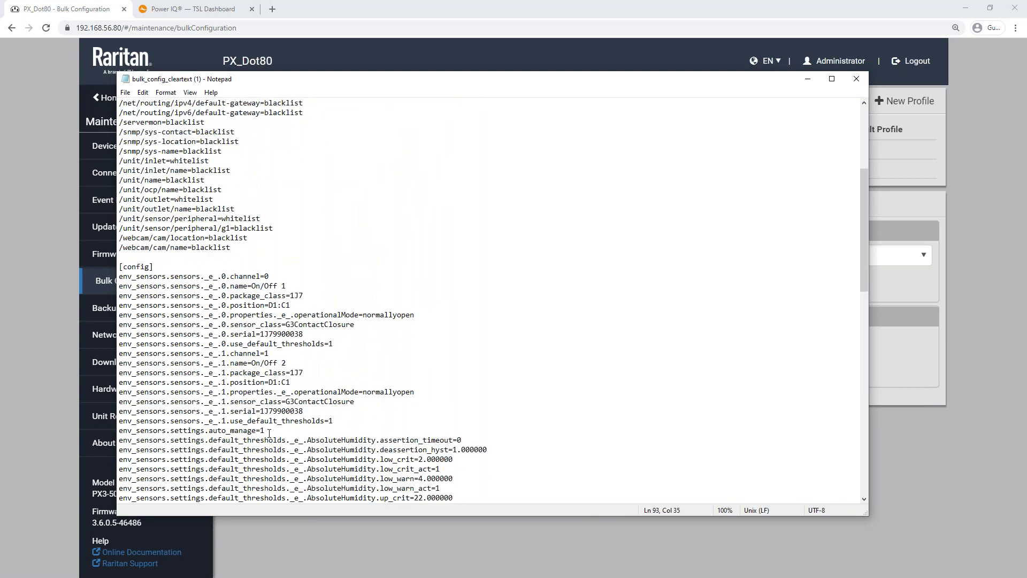
{"action": "scroll", "coordinate": [269, 432], "scroll_direction": "down", "scroll_amount": 20}
{"action": "scroll", "coordinate": [269, 434], "scroll_direction": "down", "scroll_amount": 1}
{"action": "scroll", "coordinate": [269, 433], "scroll_direction": "up", "scroll_amount": 20}
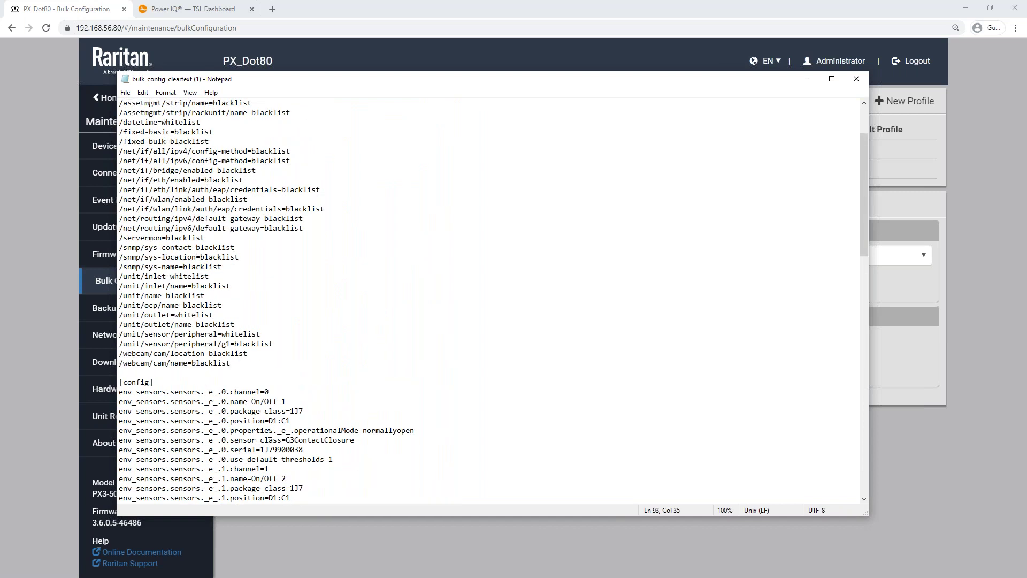
{"action": "scroll", "coordinate": [270, 433], "scroll_direction": "up", "scroll_amount": 3}
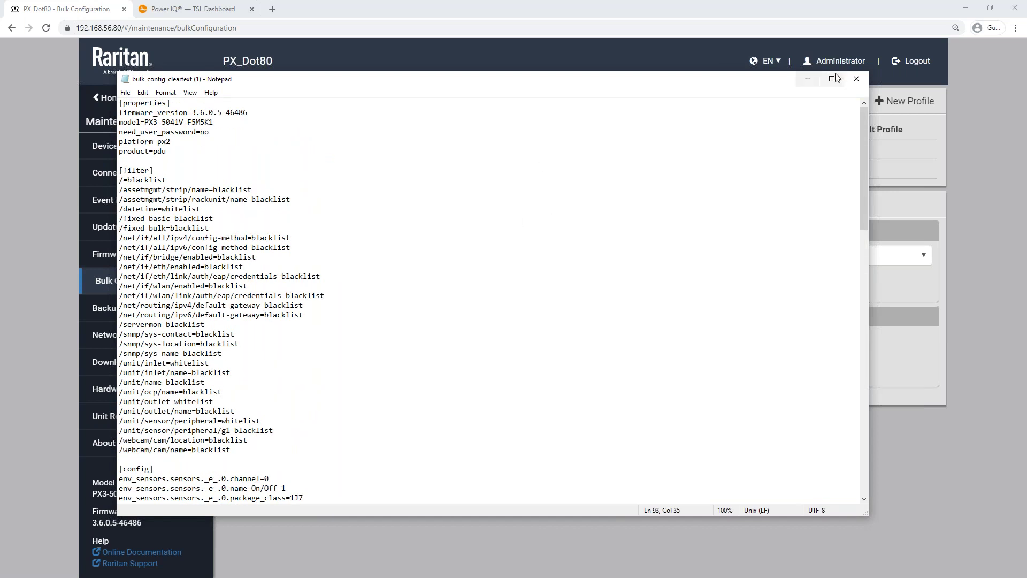
{"action": "left_click", "coordinate": [856, 78]}
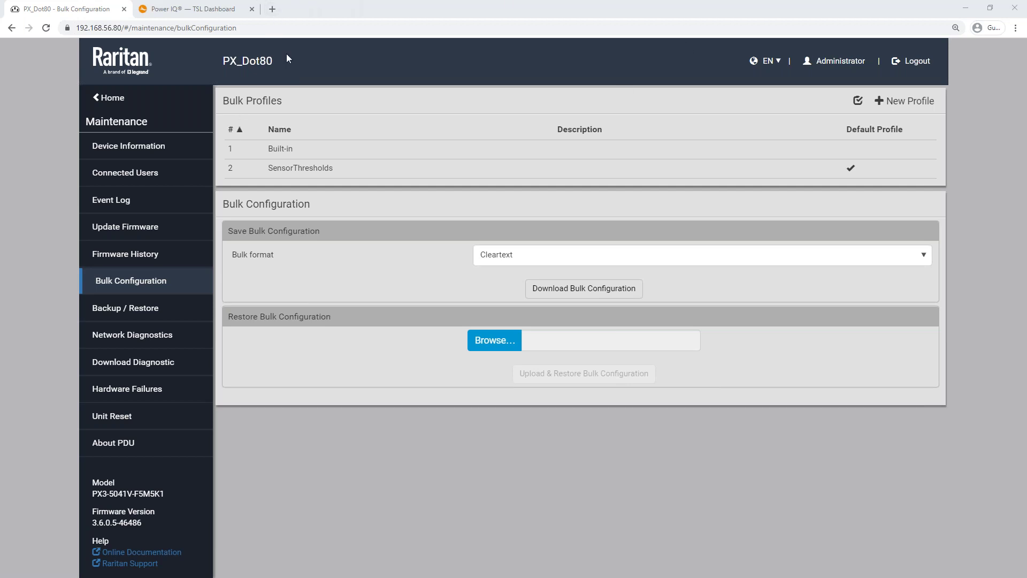
{"action": "left_click", "coordinate": [273, 9]}
{"action": "type", "text": "rari"}
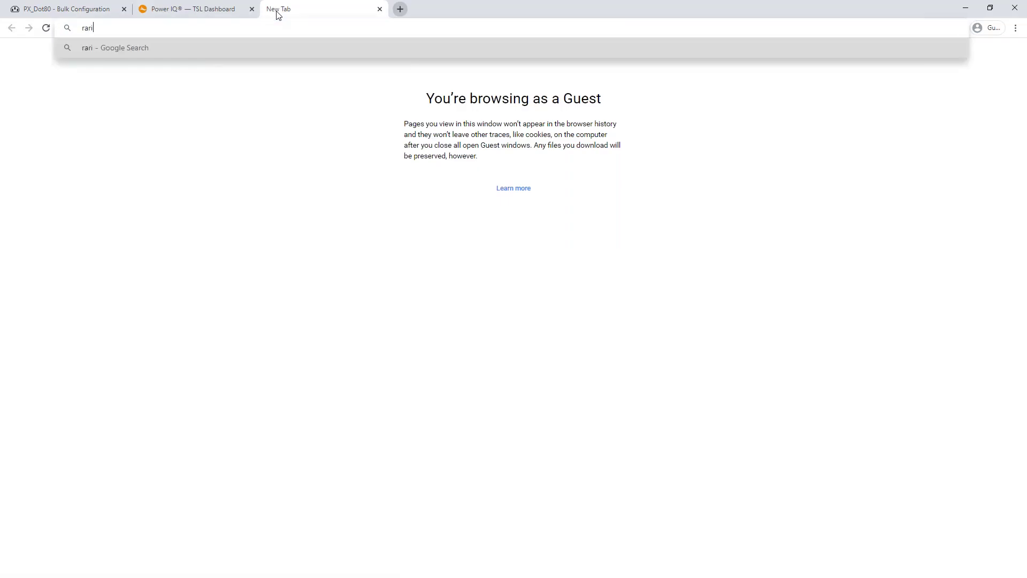
{"action": "type", "text": "tan.com"}
{"action": "key", "text": "Return"}
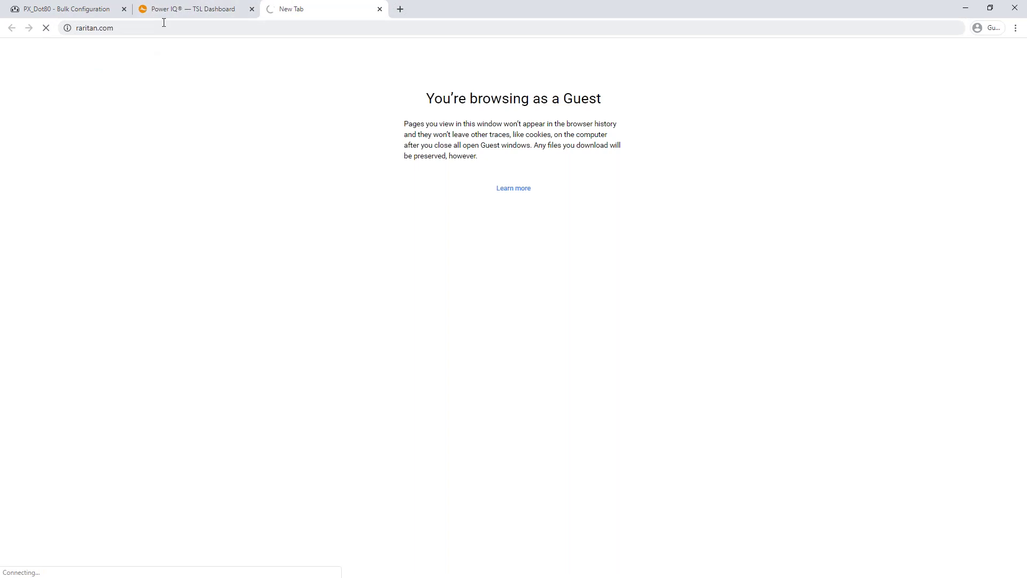
{"action": "left_click", "coordinate": [77, 28]}
{"action": "left_click", "coordinate": [79, 28]}
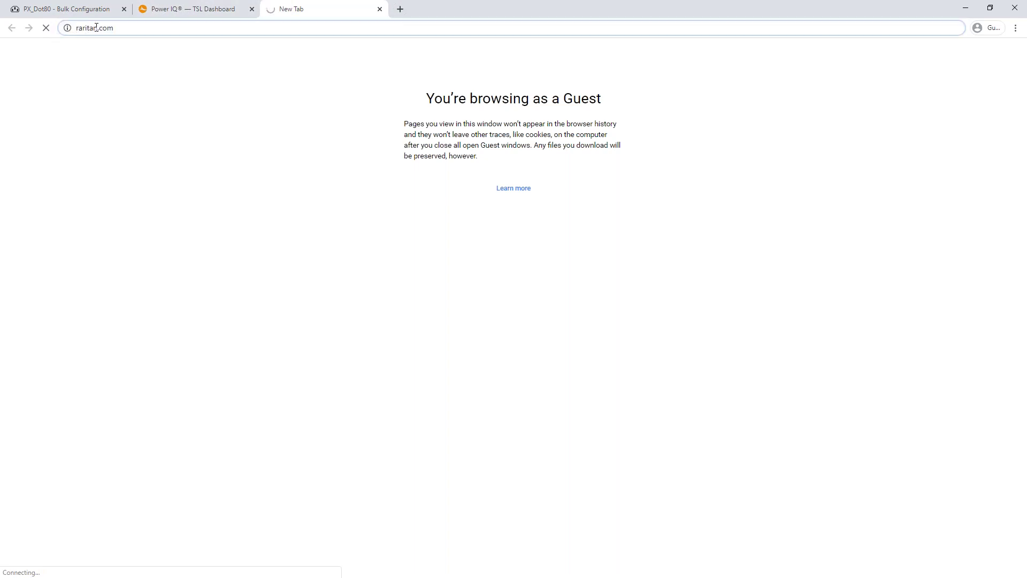
{"action": "type", "text": "www"}
{"action": "type", "text": "."}
{"action": "key", "text": "Return"}
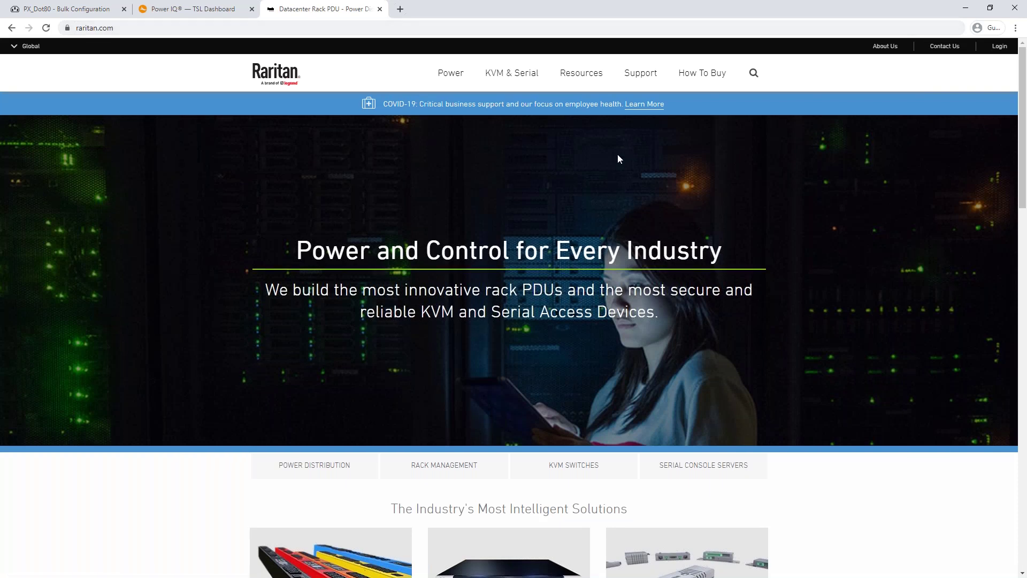
{"action": "scroll", "coordinate": [617, 154], "scroll_direction": "down", "scroll_amount": 2}
{"action": "scroll", "coordinate": [322, 491], "scroll_direction": "down", "scroll_amount": 2}
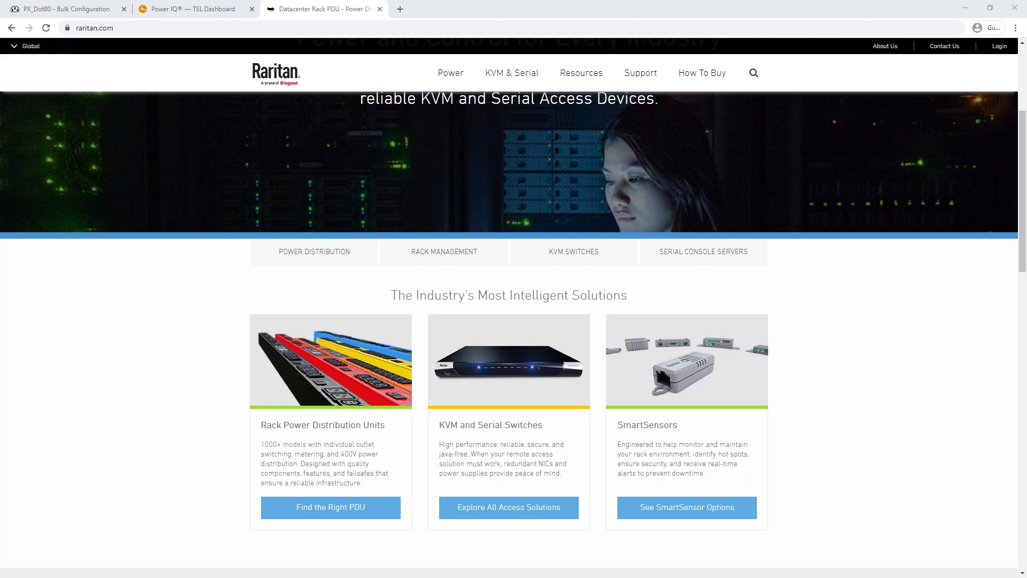
{"action": "left_click", "coordinate": [63, 10]}
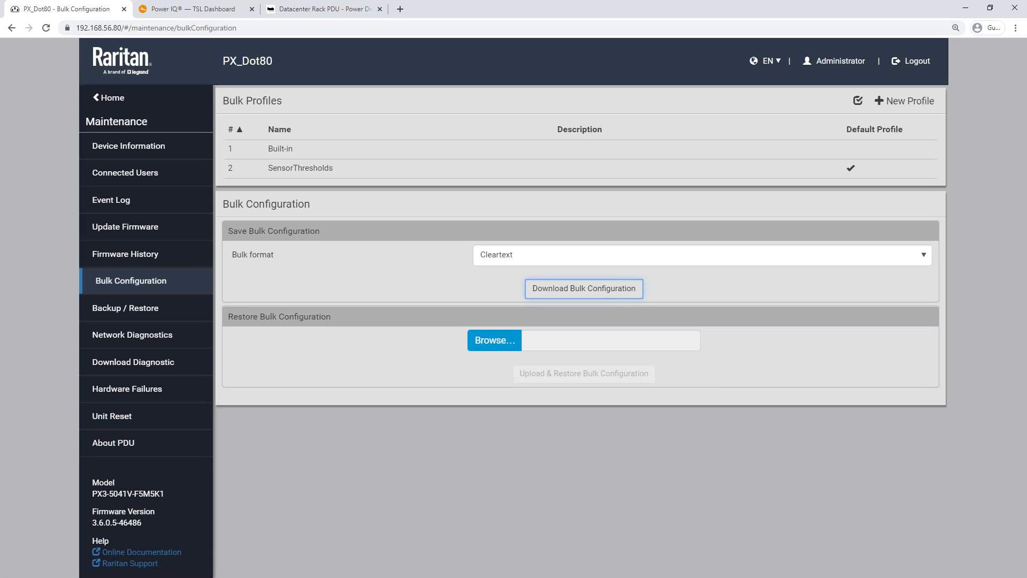